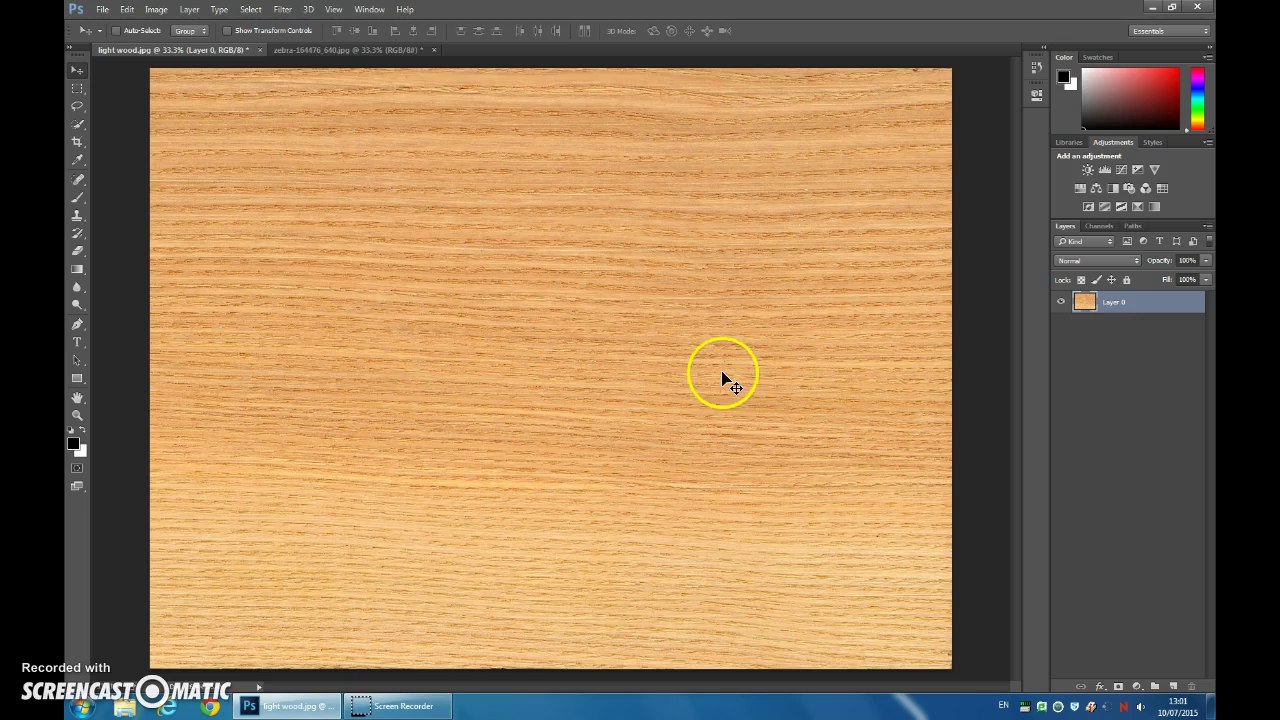
- Drag the zebra photo into the wood document, duplicate Layer 1 and hide the original
left_click(346, 49)
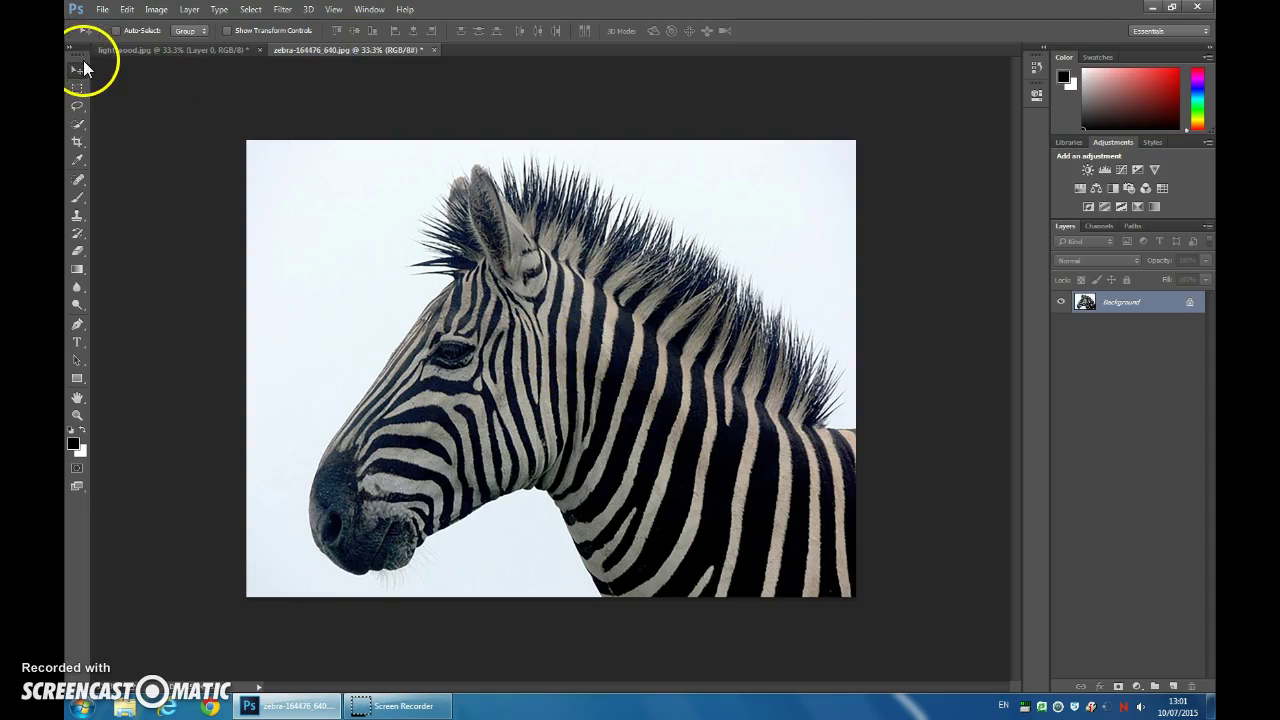
mouse_move(594, 380)
left_mouse_down()
mouse_move(406, 209)
mouse_move(221, 82)
mouse_move(206, 51)
mouse_move(466, 271)
mouse_move(514, 300)
mouse_move(517, 290)
mouse_move(613, 400)
mouse_move(606, 391)
left_mouse_up()
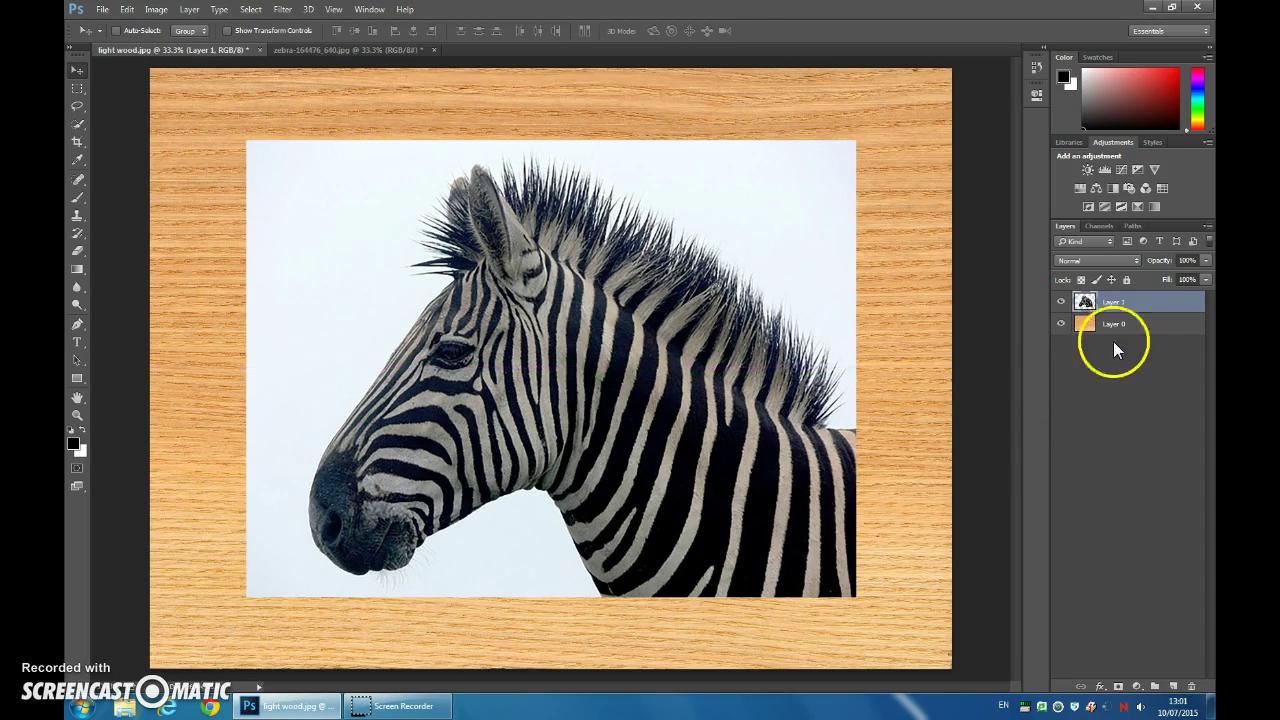
left_click_drag(1171, 300, 1173, 686)
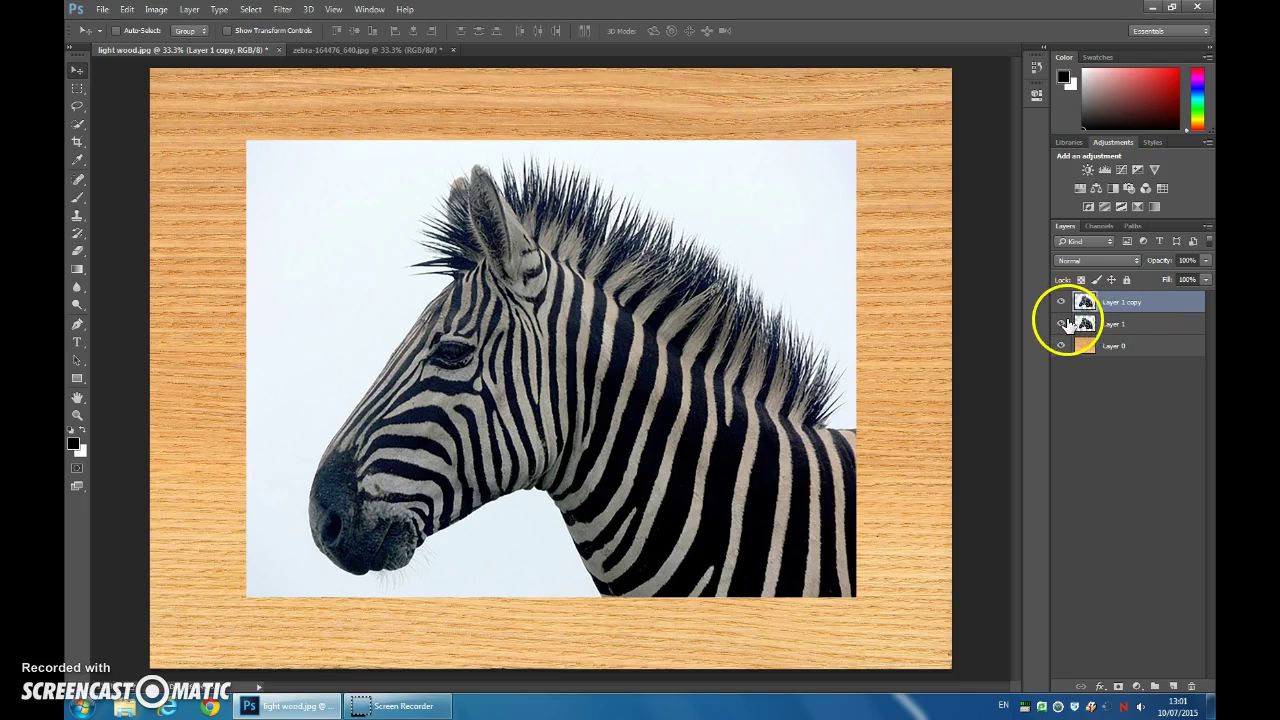
left_click(1061, 326)
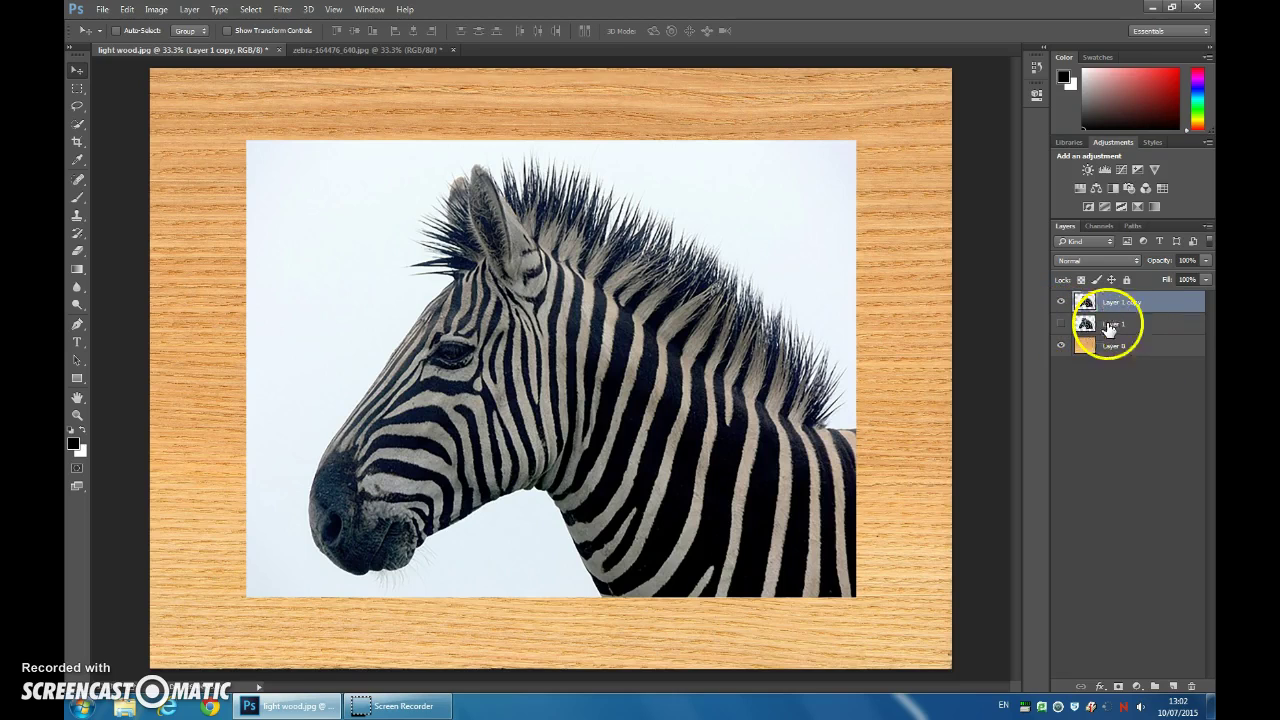
- Desaturate Layer 1 copy and duplicate it as Layer 1 copy 2
left_click(156, 10)
mouse_move(170, 44)
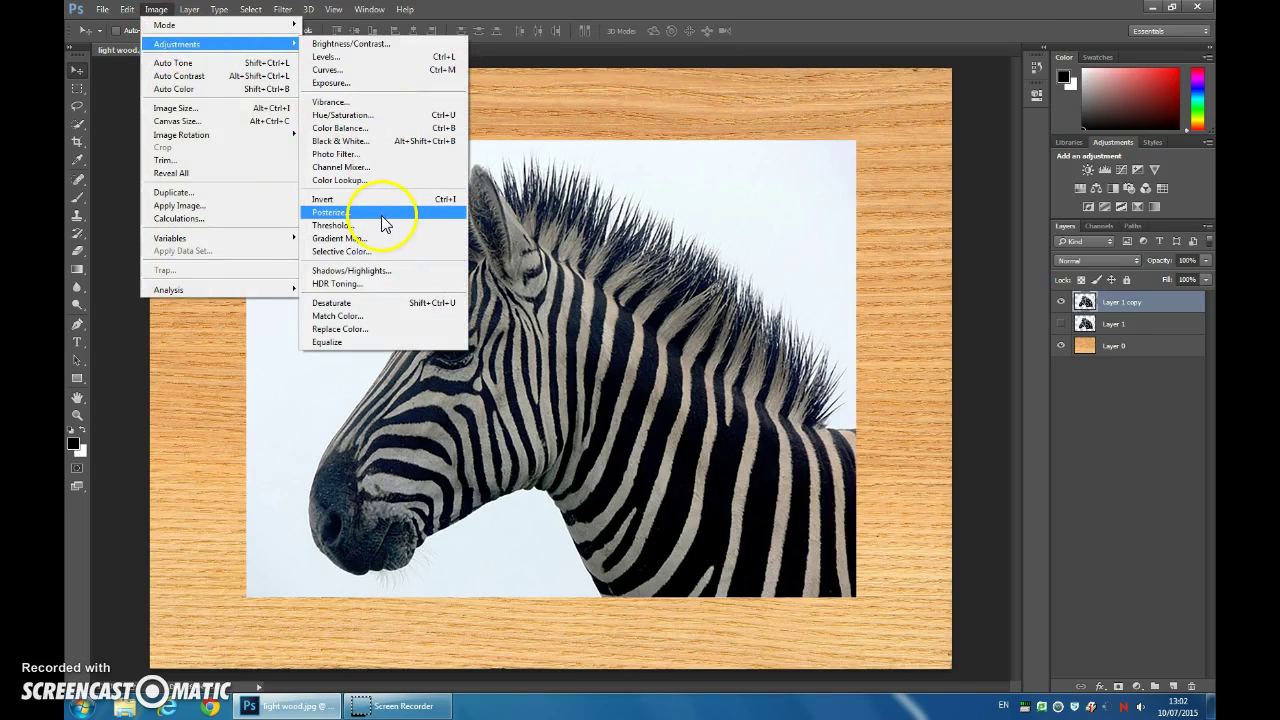
left_click(368, 303)
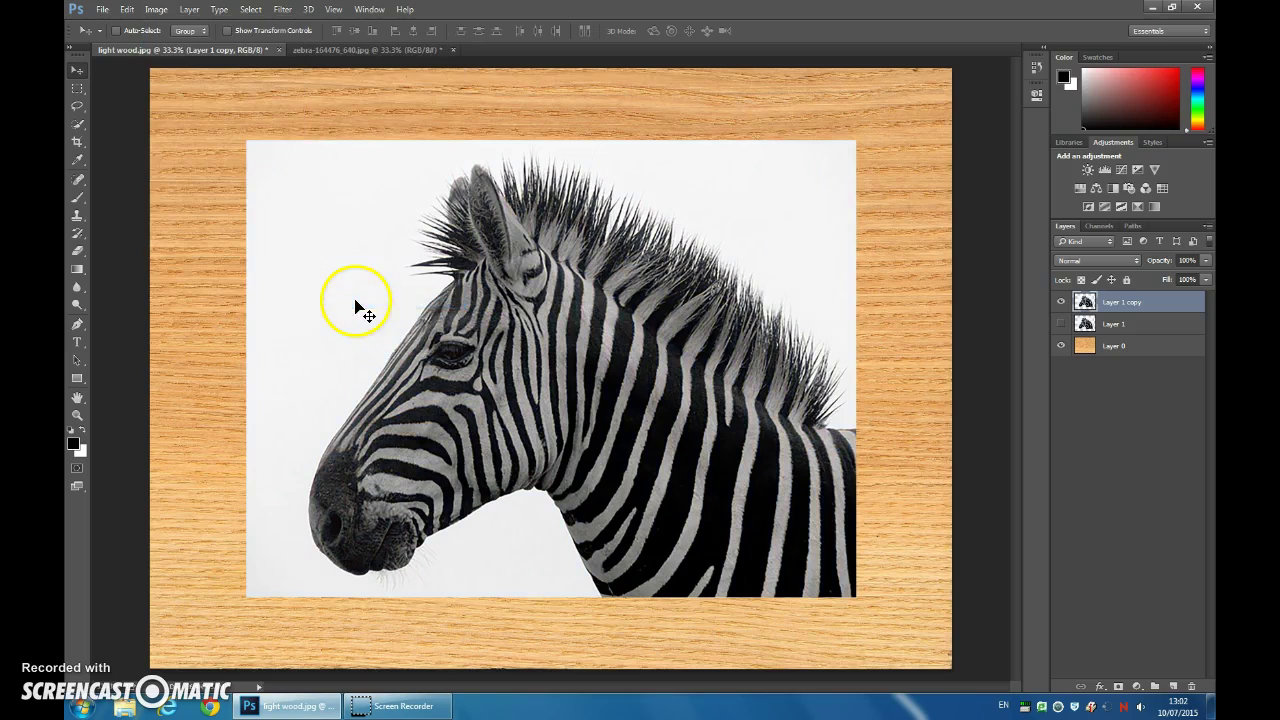
left_click_drag(1168, 301, 1172, 684)
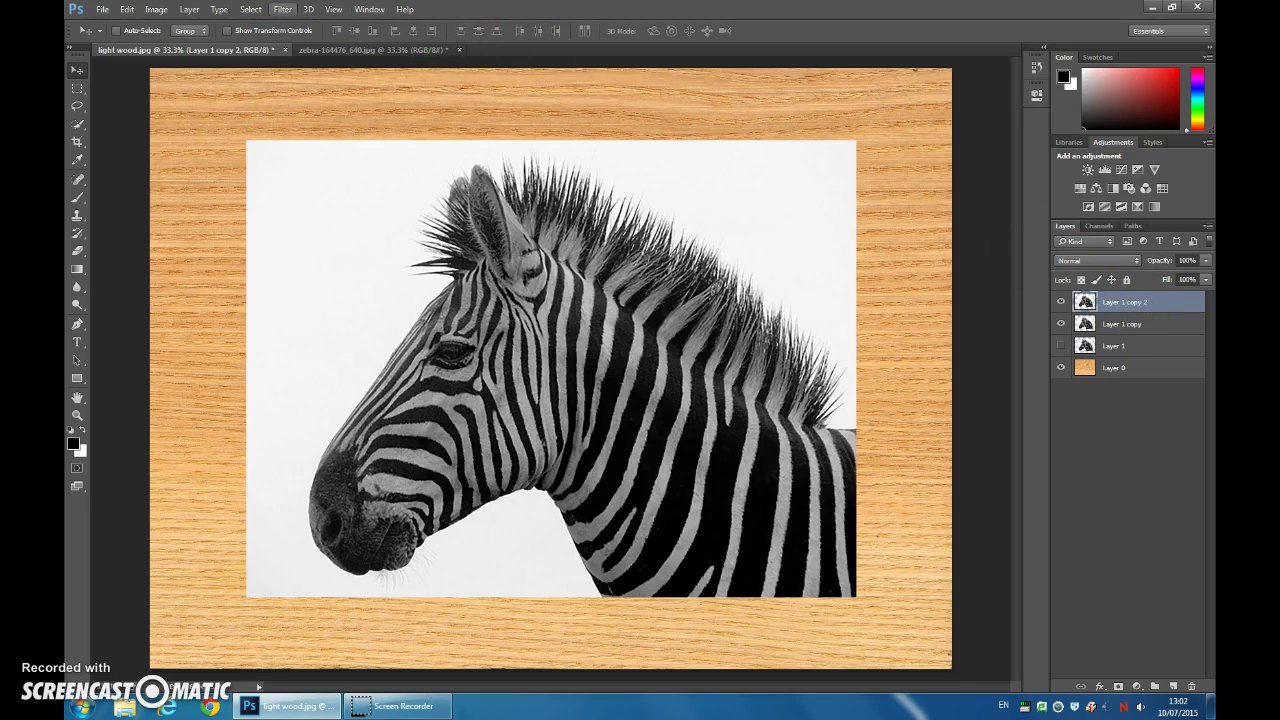
left_click(284, 10)
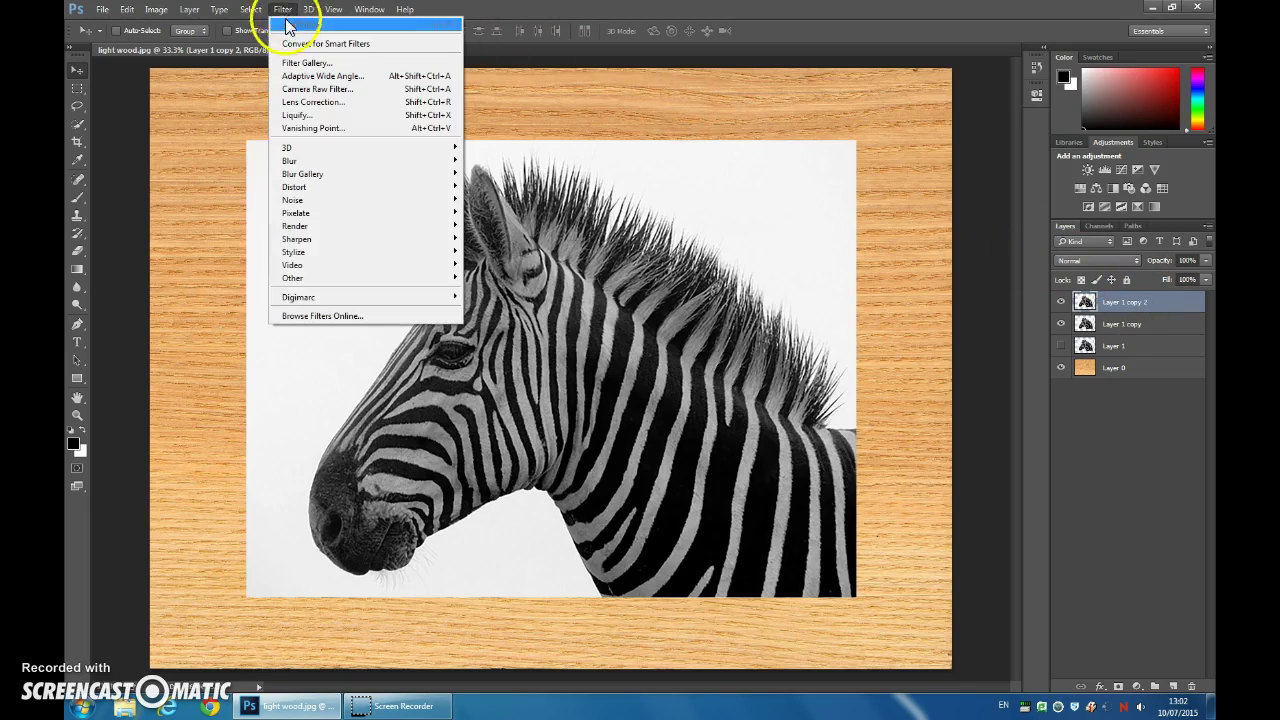
- Apply the Sketch > Photocopy filter to Layer 1 copy 2 with Detail 24 and Darkness 50
left_click(304, 62)
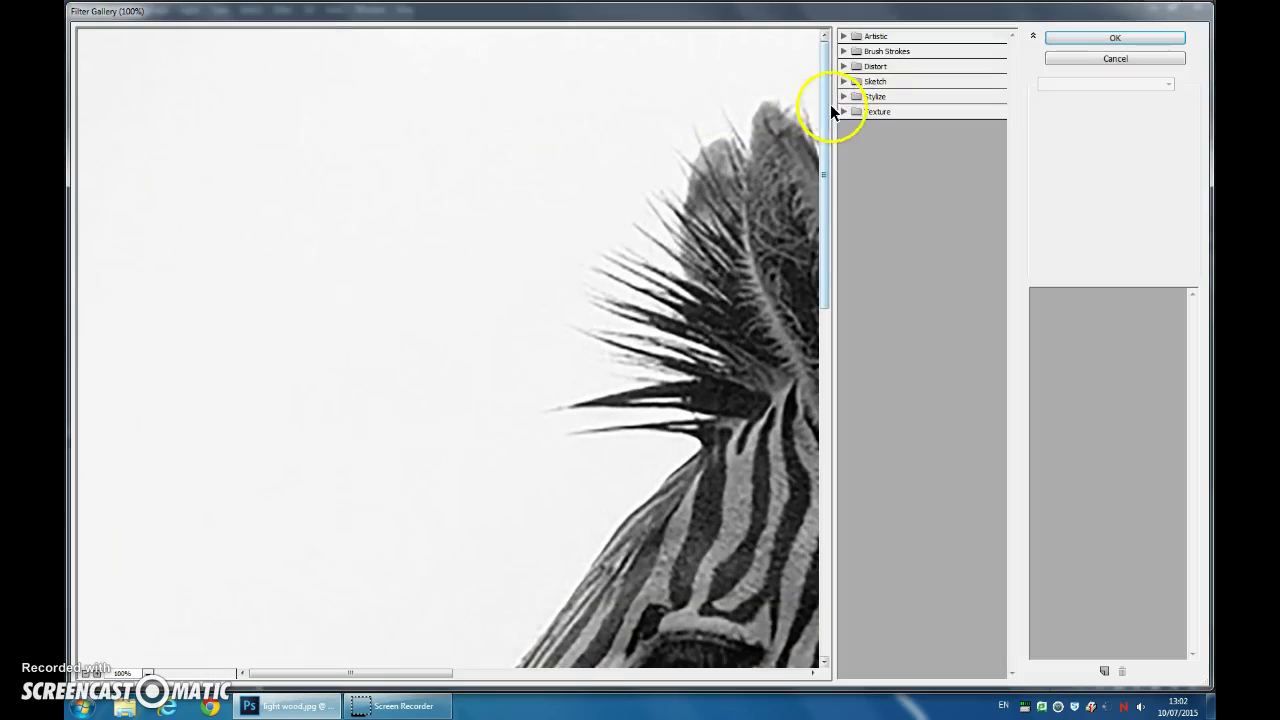
left_click_drag(737, 320, 583, 240)
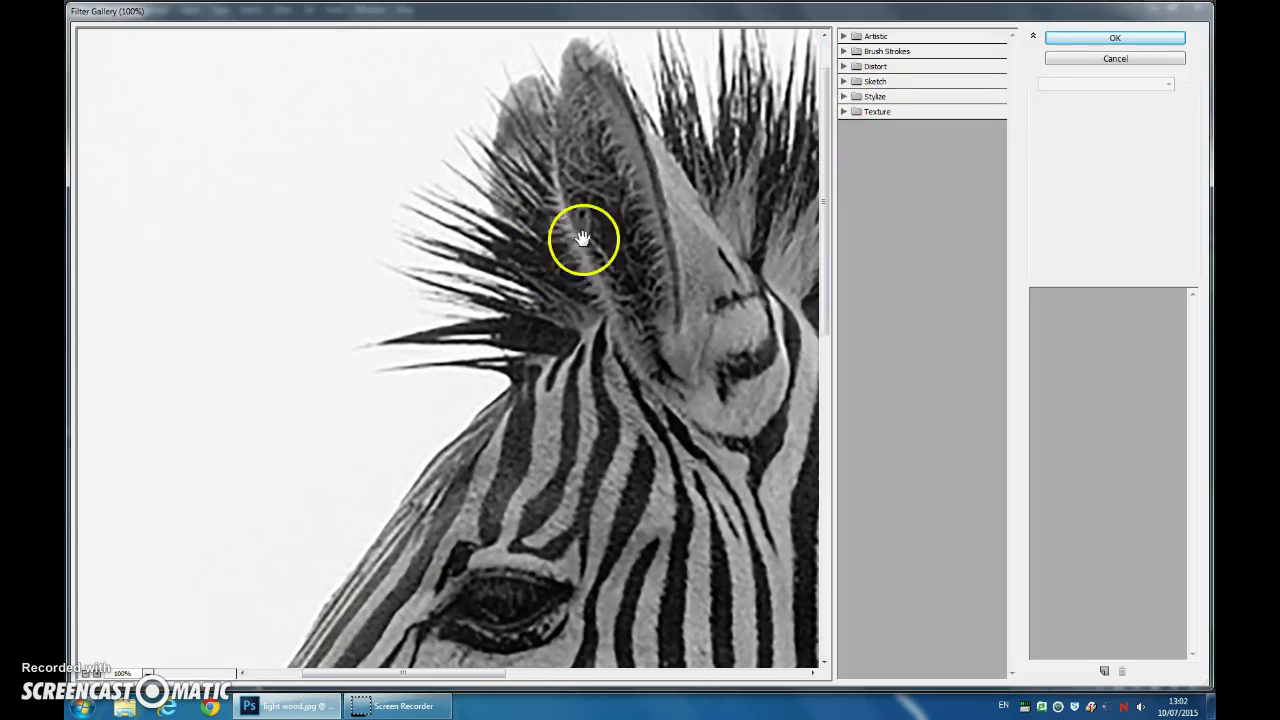
left_click(843, 81)
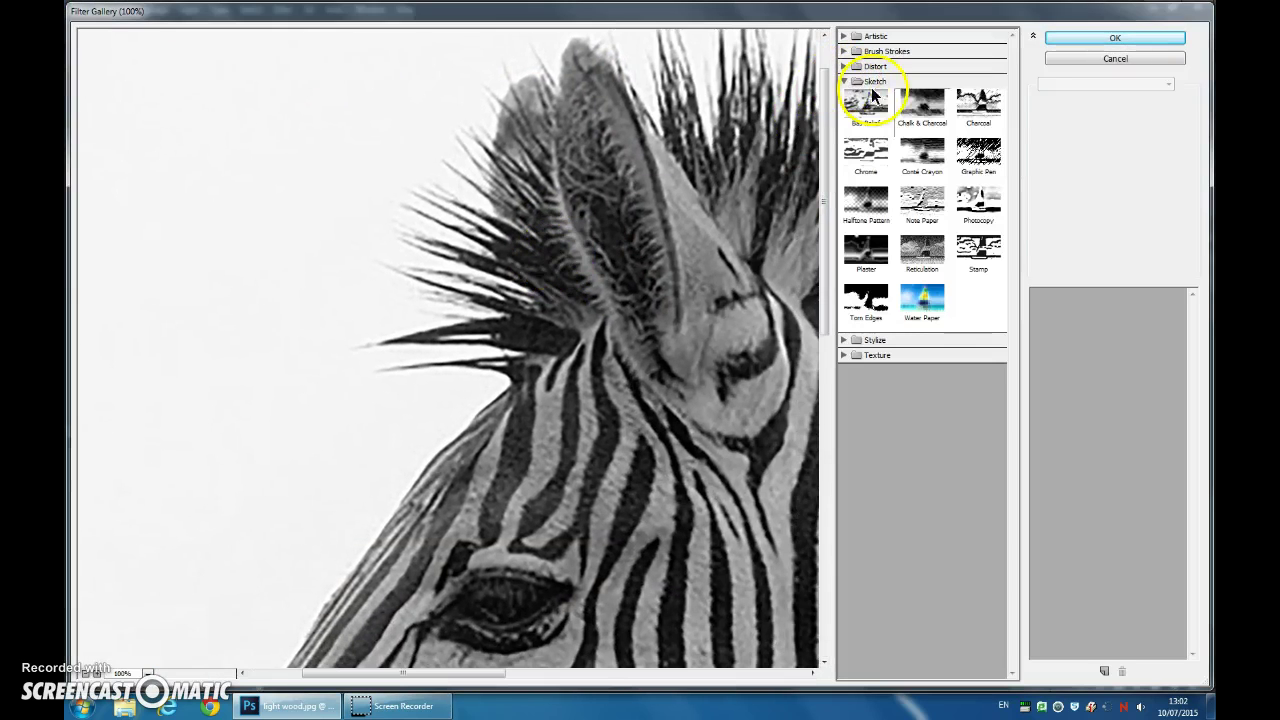
left_click(980, 205)
left_click_drag(1081, 115, 1171, 114)
left_click_drag(1066, 142, 1200, 152)
left_click_drag(677, 429, 592, 280)
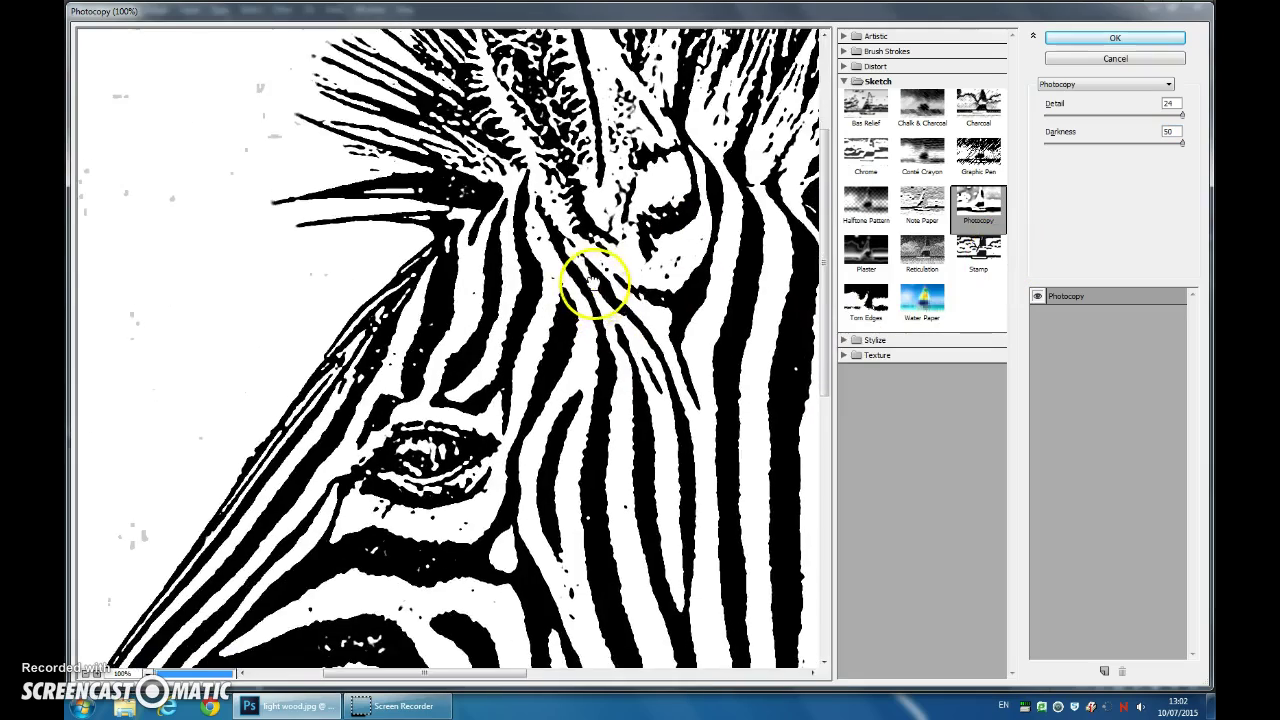
left_click(1093, 38)
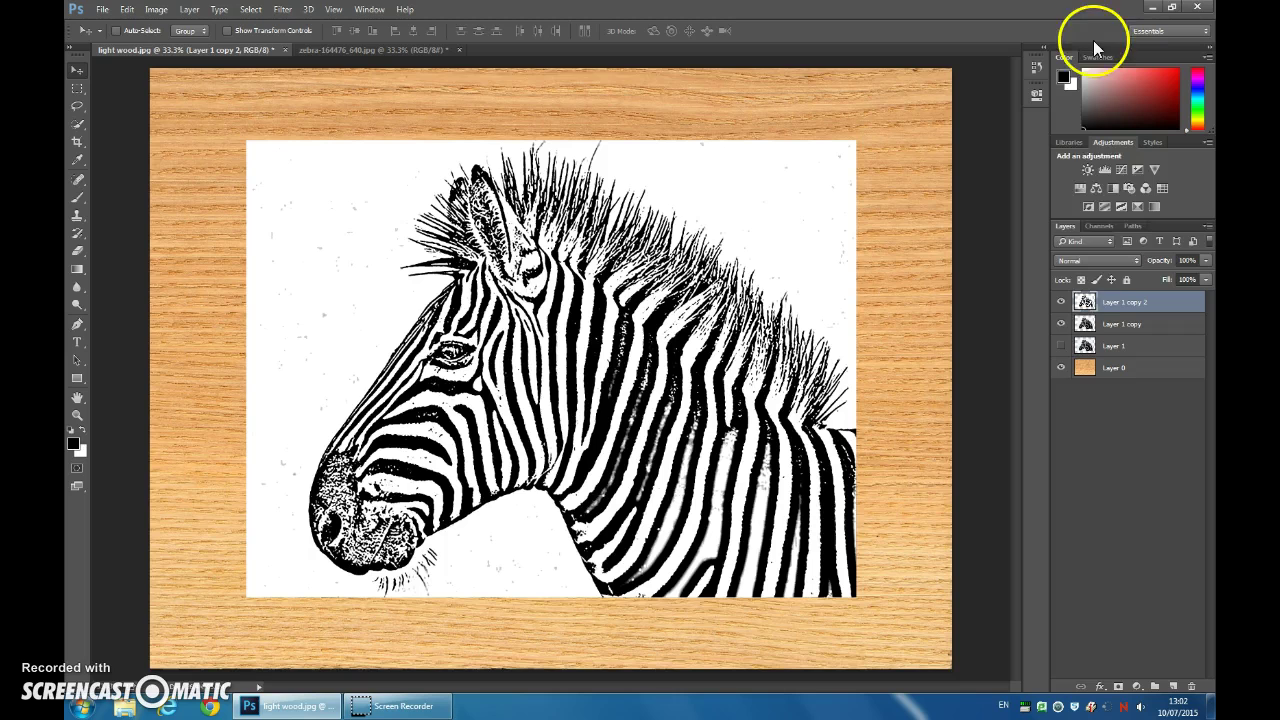
- Hide Layer 1 copy 2 and give Layer 1 copy a Photocopy filter with Detail 1
left_click(1061, 301)
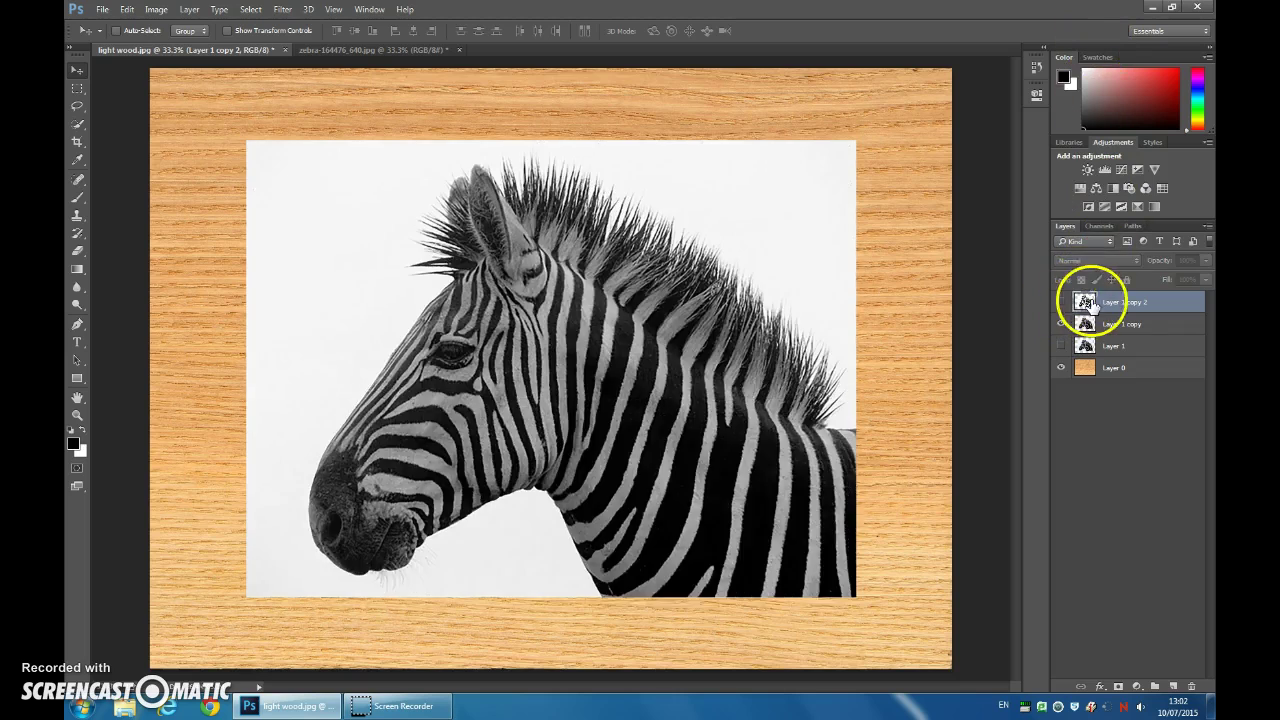
left_click(1163, 327)
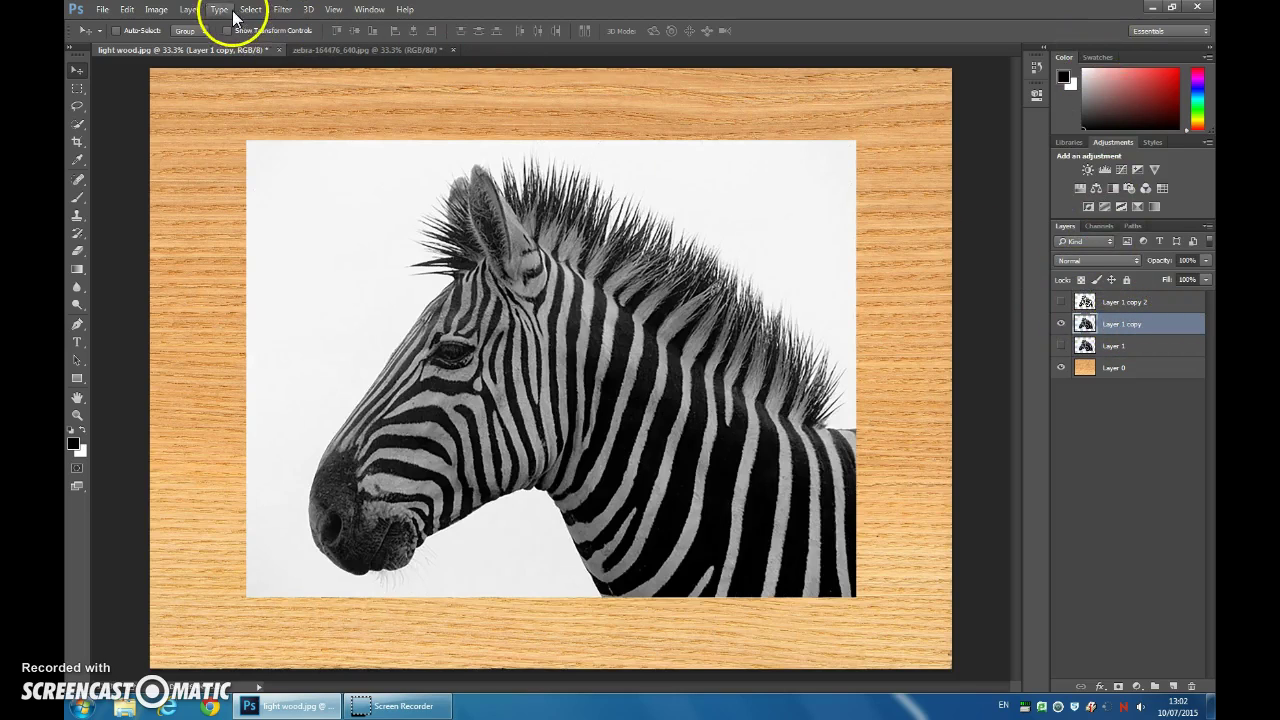
left_click(282, 14)
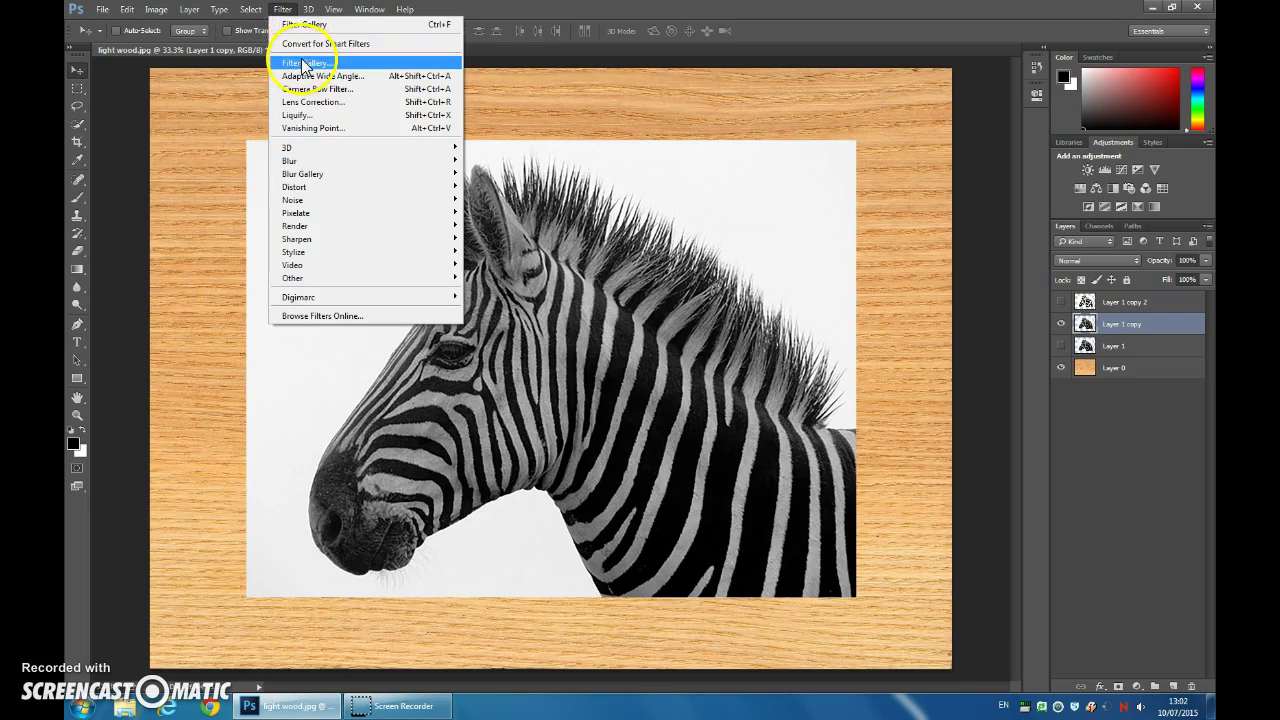
left_click(301, 59)
left_click_drag(700, 140, 487, 228)
left_click(1146, 96)
mouse_move(1183, 118)
left_mouse_down()
mouse_move(1035, 110)
mouse_move(1053, 104)
left_mouse_up()
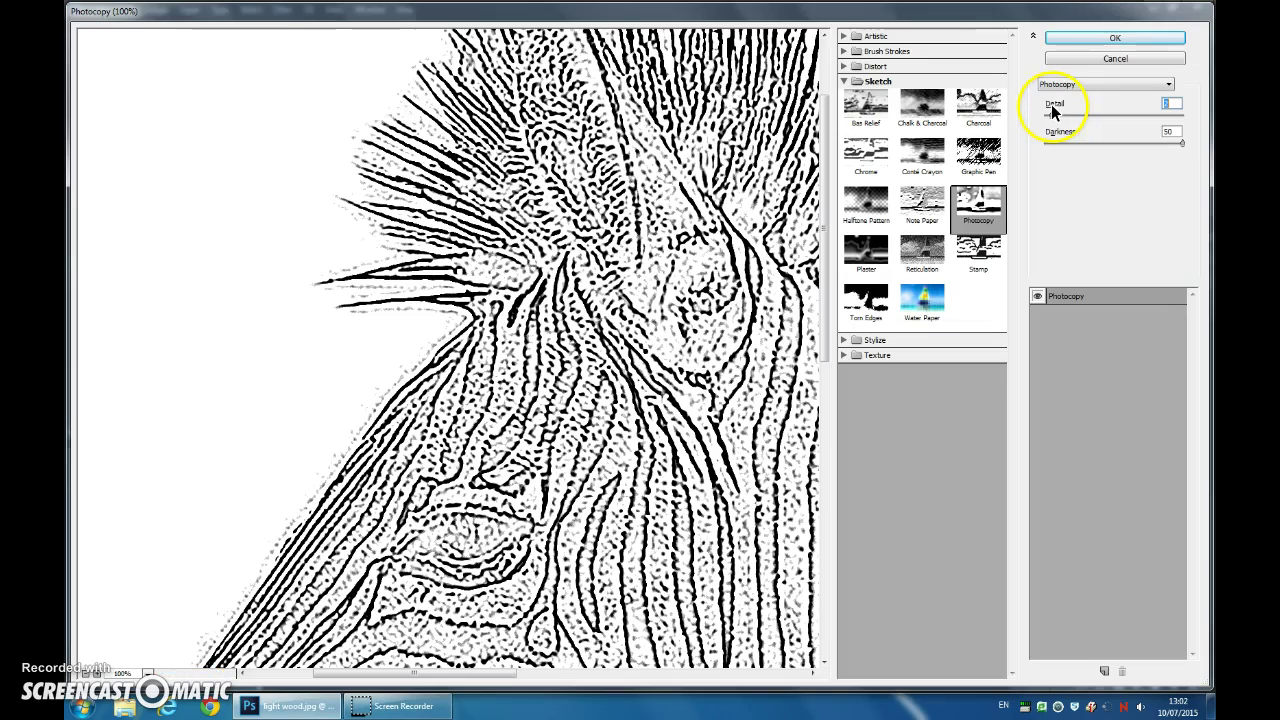
left_click(1092, 35)
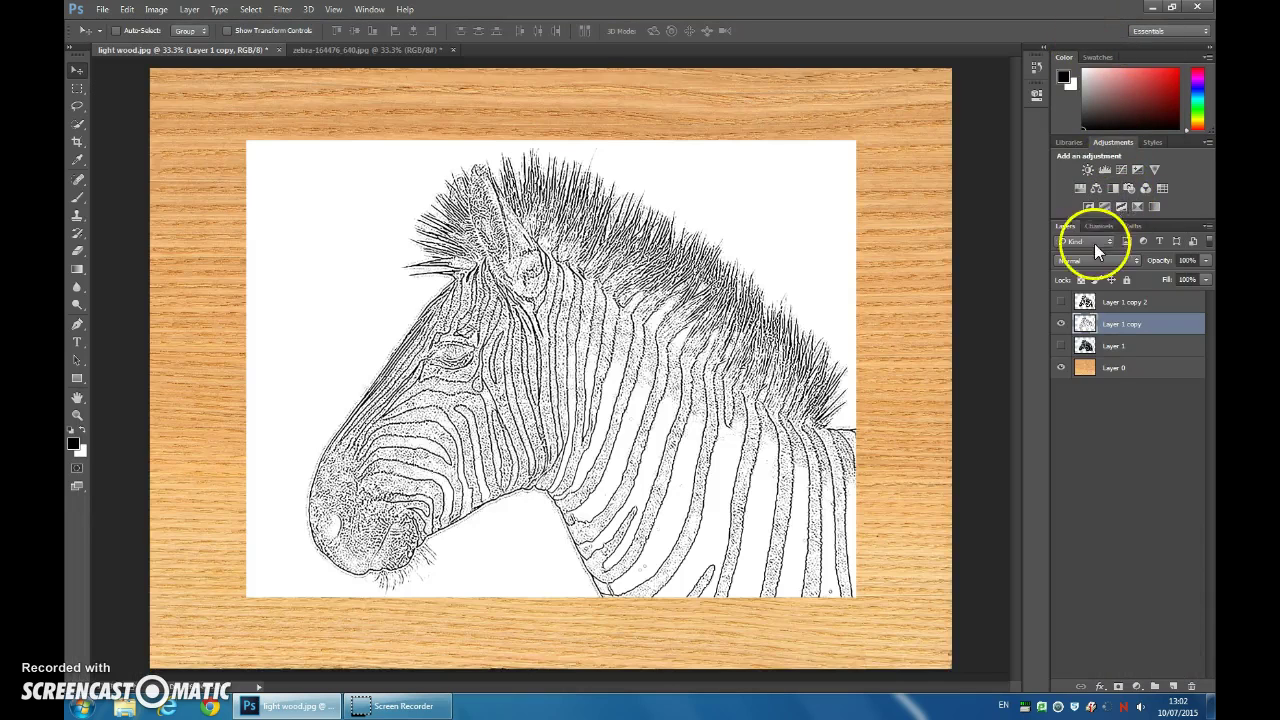
- Show Layer 1 copy 2 again, add a layer mask, and pick a black brush
left_click(1061, 304)
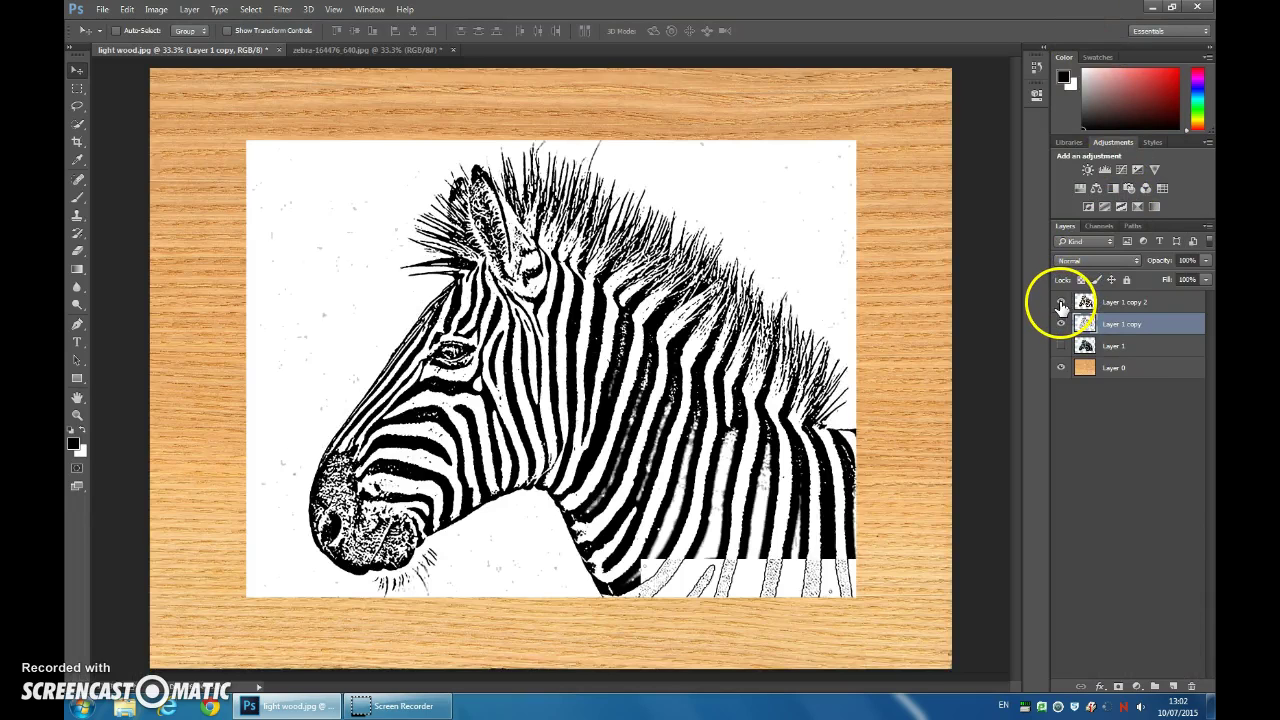
left_click(1150, 302)
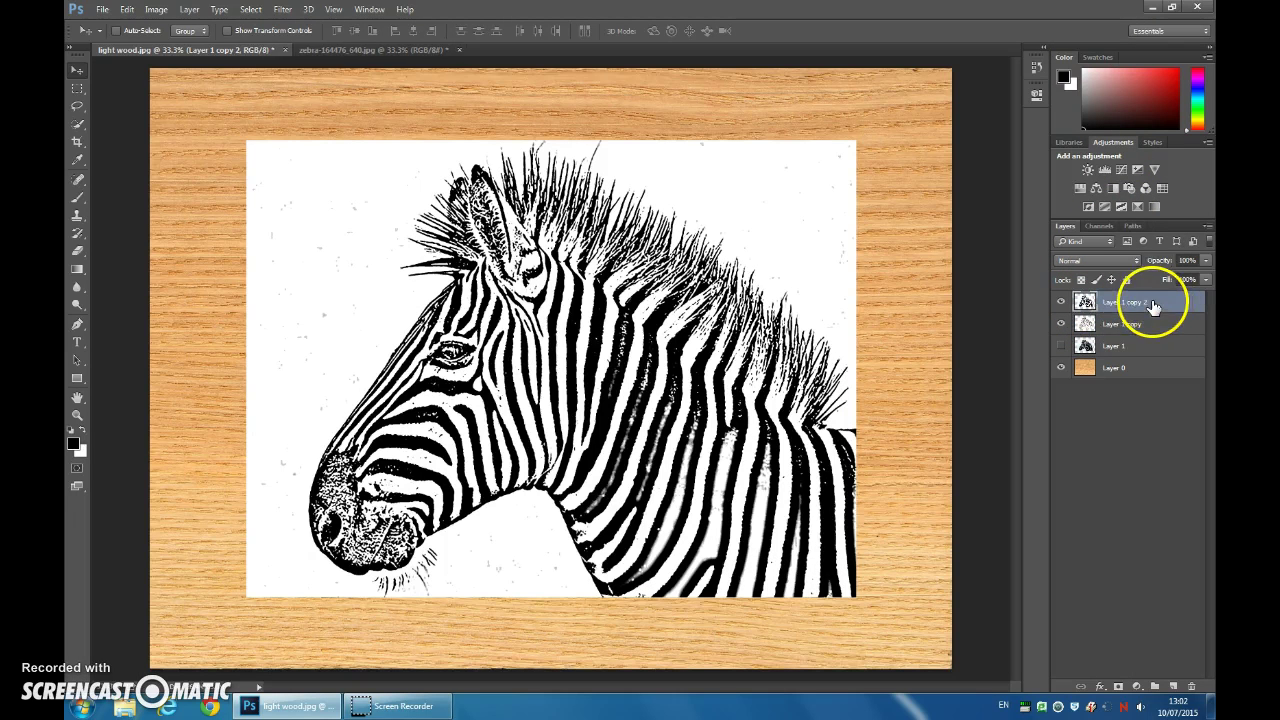
left_click(1119, 688)
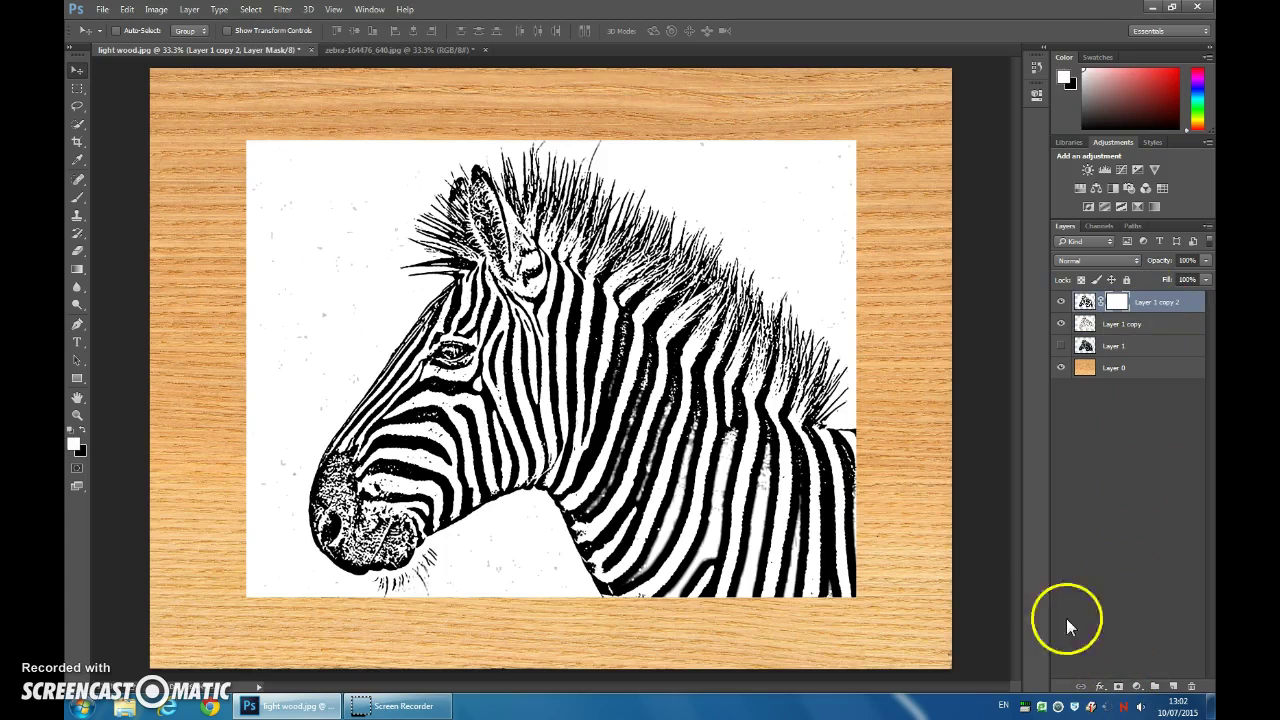
left_click(78, 197)
left_click(81, 430)
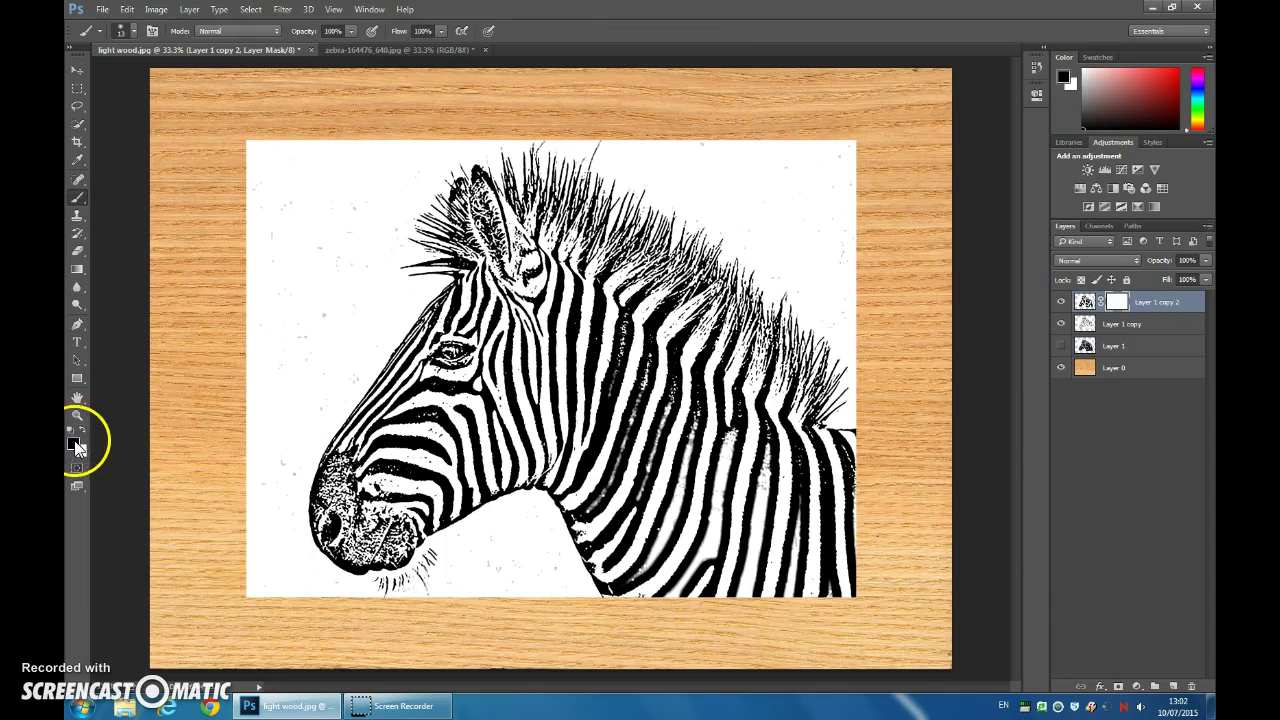
- Paint the mask over the zebra's eye, nose and ear, then also select Layer 1 copy
left_click_drag(430, 345, 466, 355)
key("bracketright")
key("bracketright")
key("bracketright")
key("bracketright")
key("bracketright")
key("bracketright")
mouse_move(392, 446)
left_mouse_down()
mouse_move(347, 482)
mouse_move(361, 518)
mouse_move(387, 516)
mouse_move(418, 485)
left_mouse_up()
key("bracketleft")
key("bracketleft")
key("bracketleft")
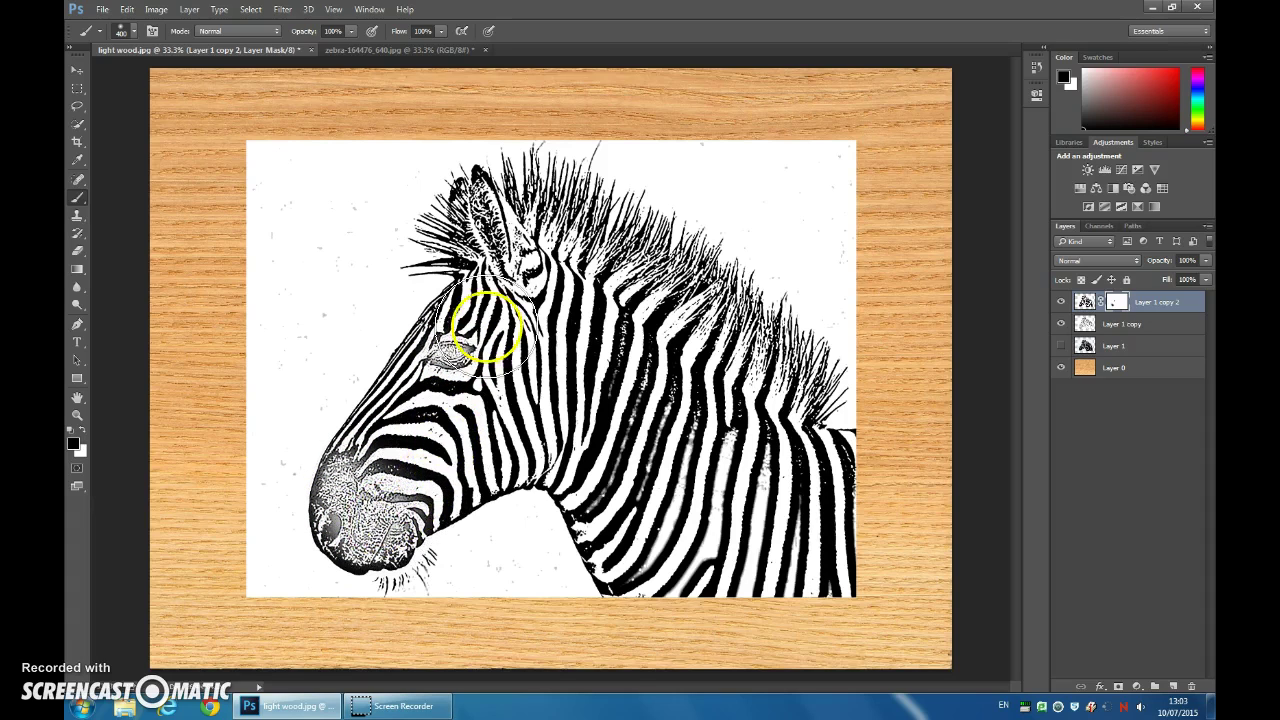
left_click_drag(493, 248, 491, 244)
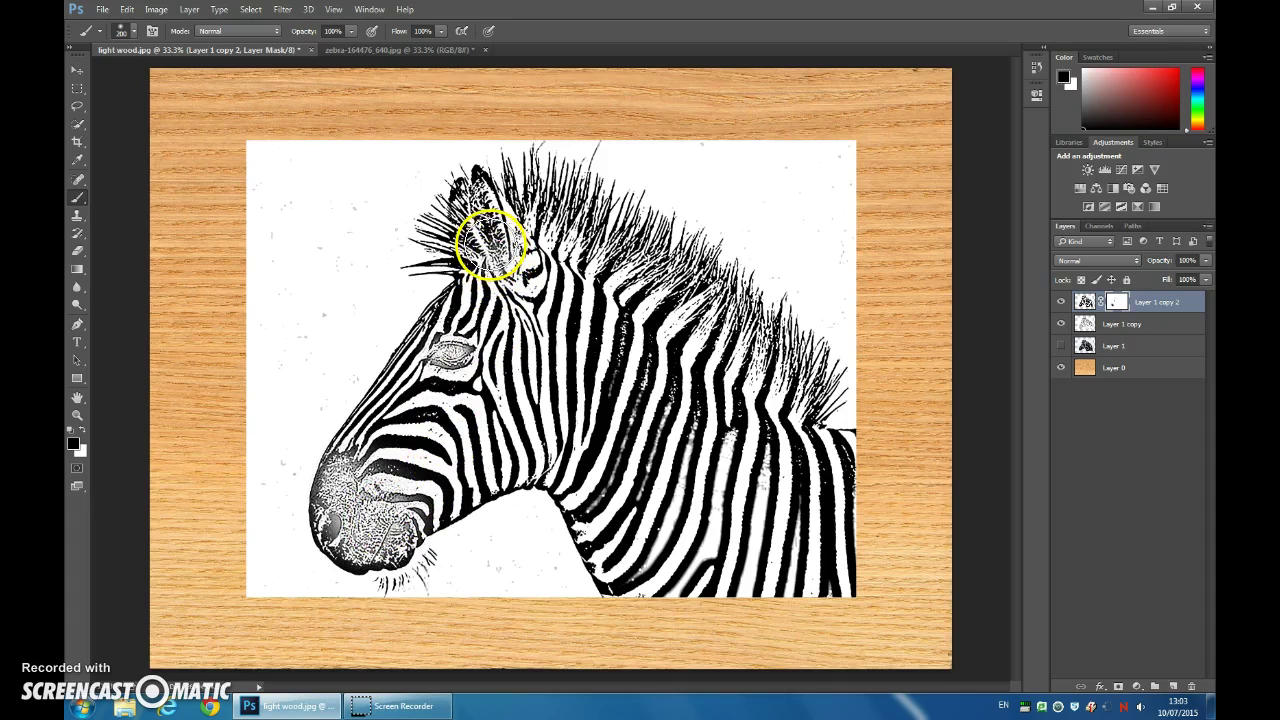
left_click(1166, 325, "shift")
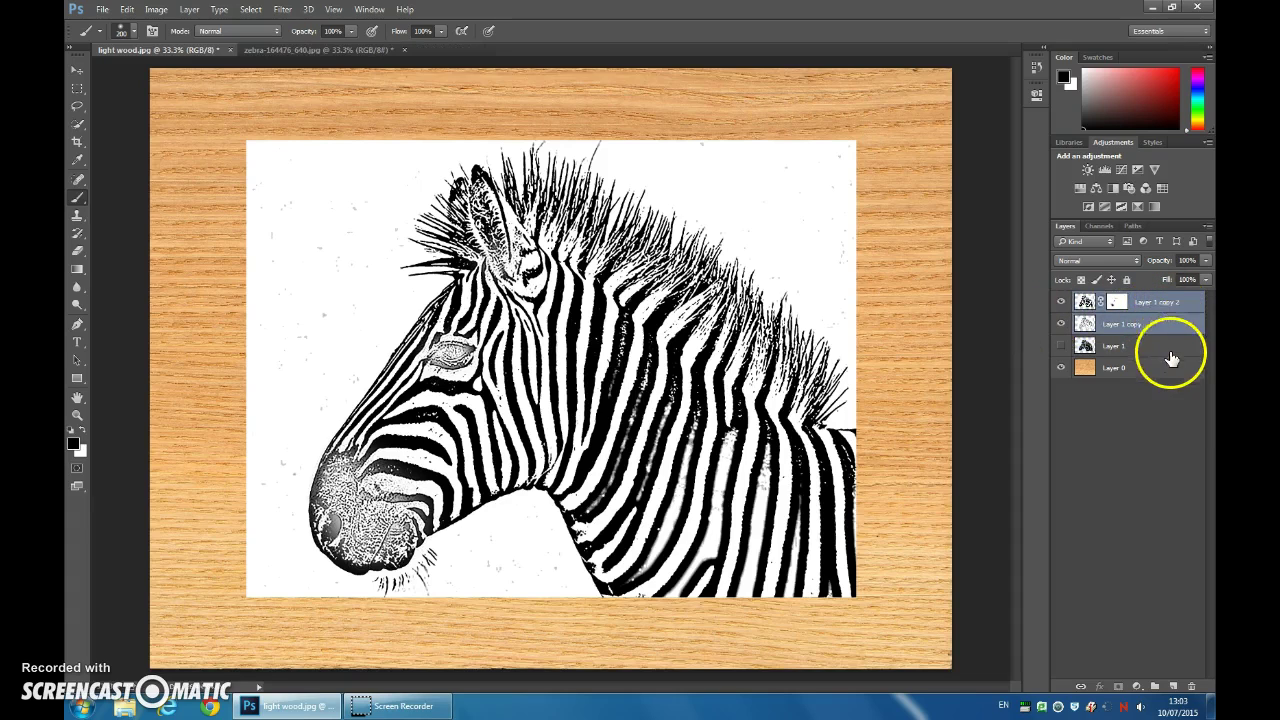
- Merge the two zebra copies and select their Shadows with Color Range
right_click(1175, 332)
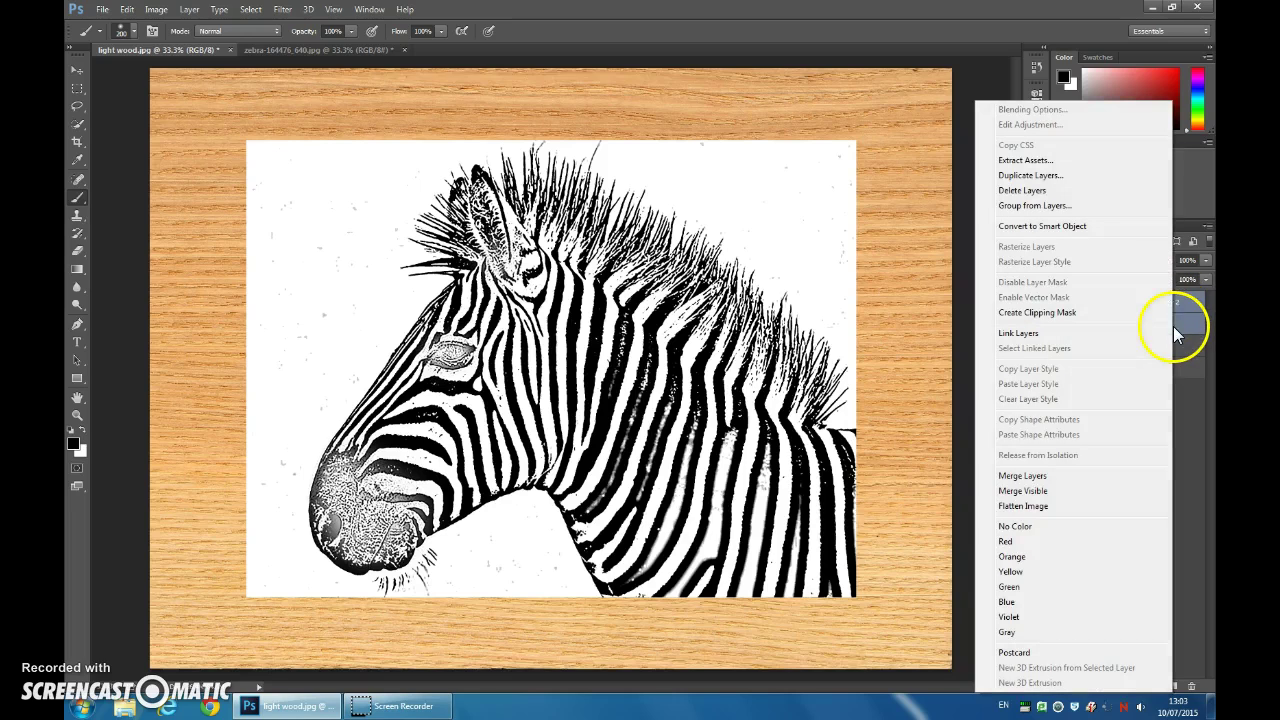
left_click(1078, 475)
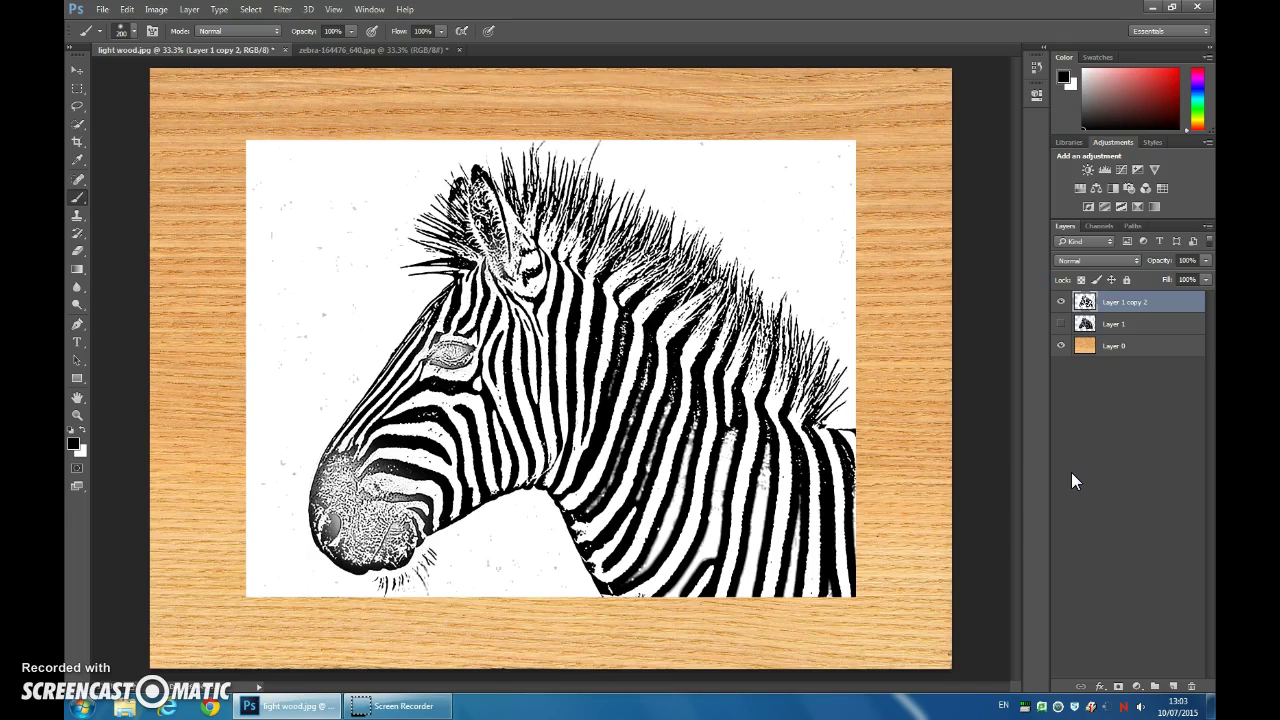
left_click(251, 10)
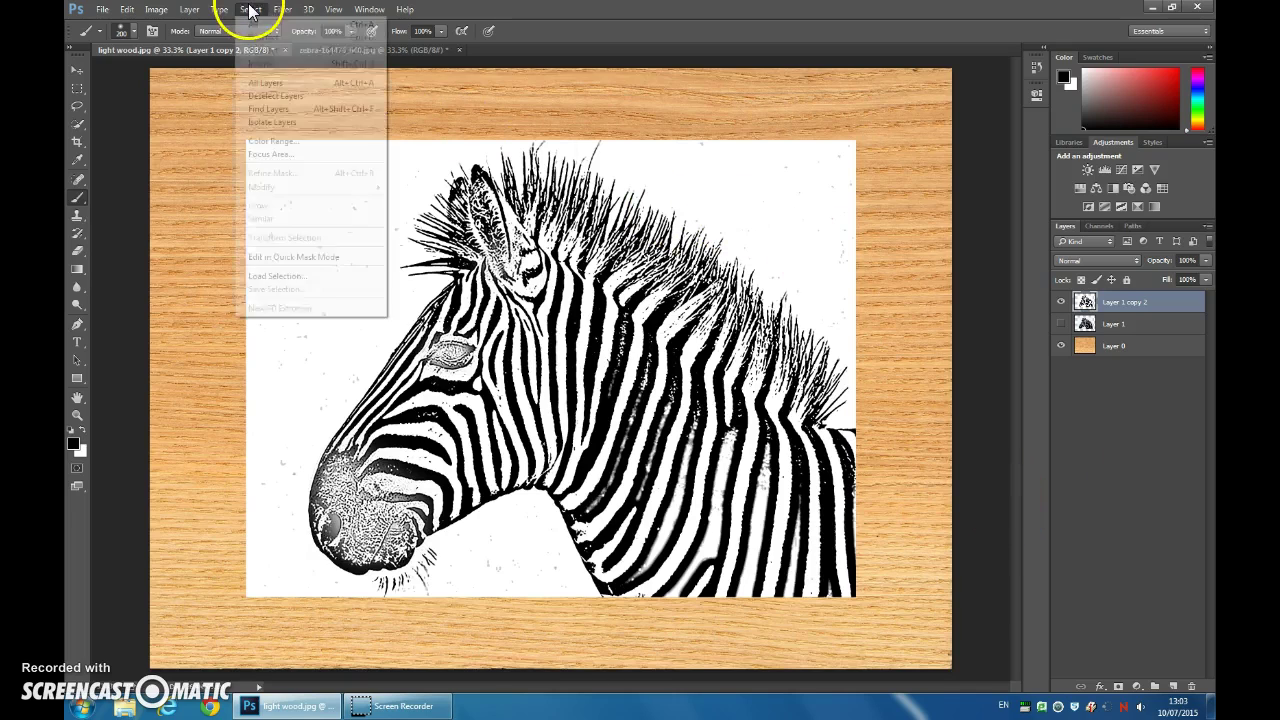
left_click(282, 148)
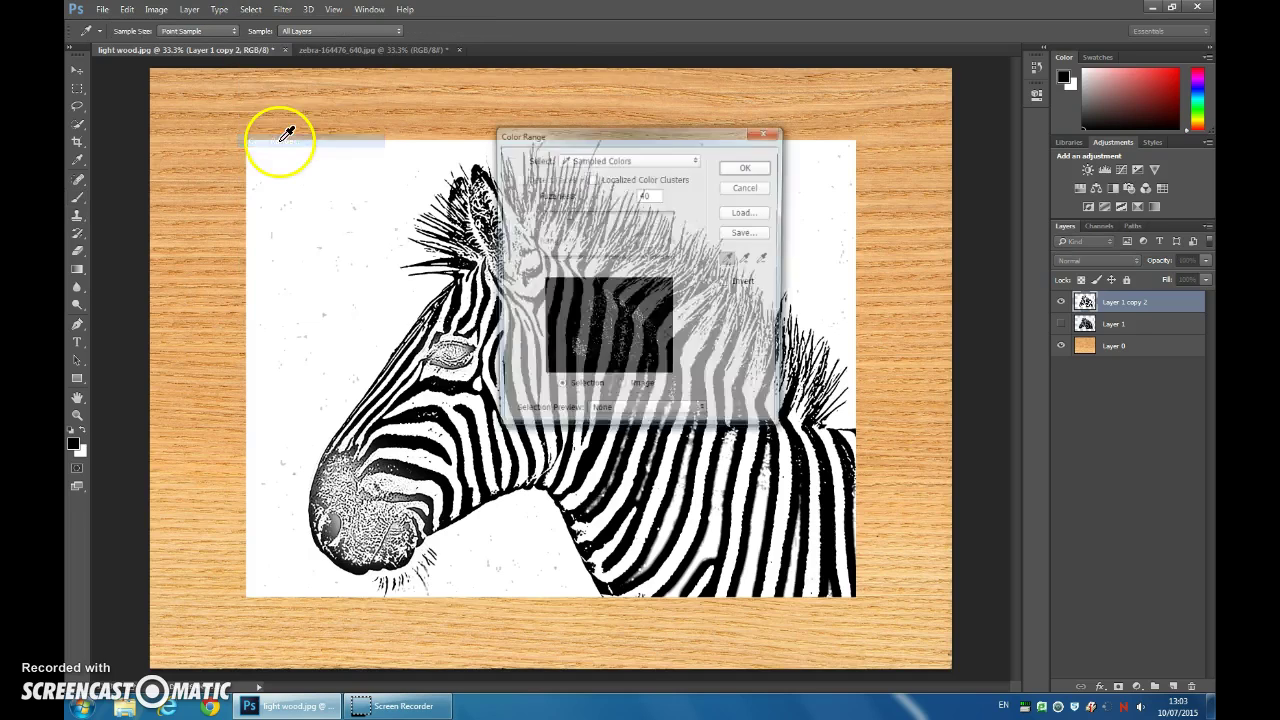
left_click(620, 159)
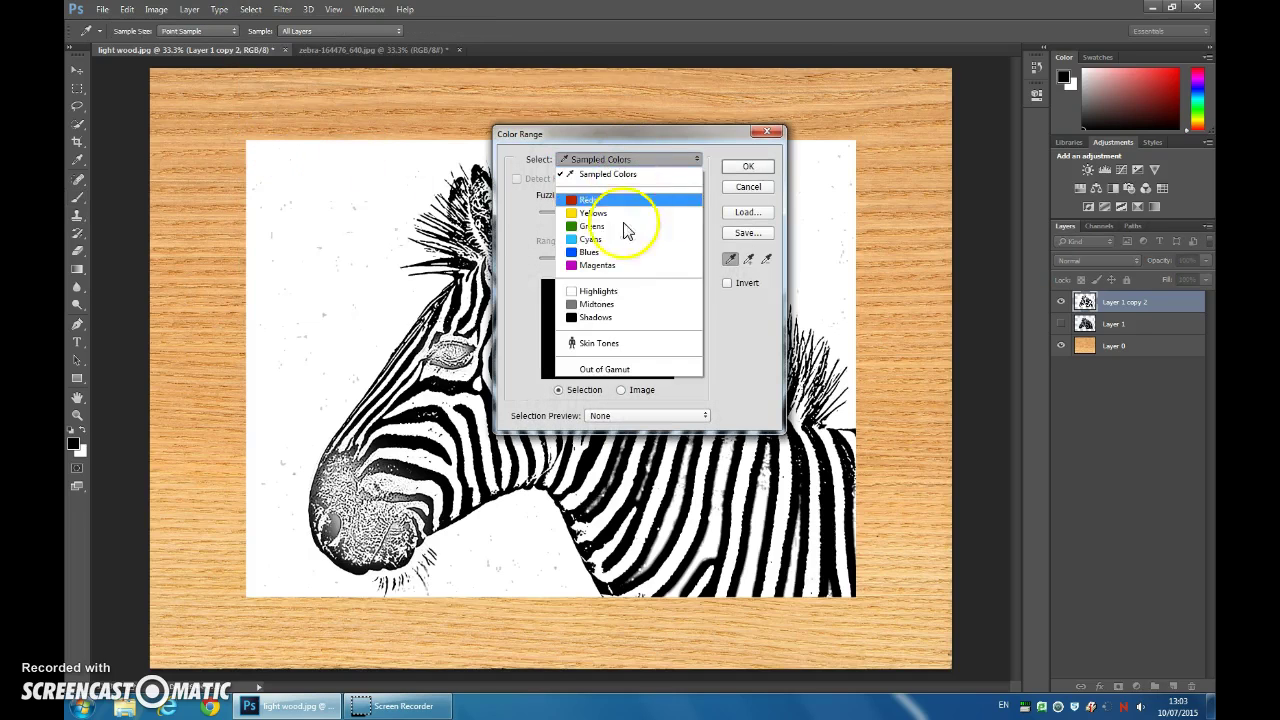
left_click(622, 316)
left_click(743, 171)
- Hide the merged zebra layer and add a new empty layer
key("b")
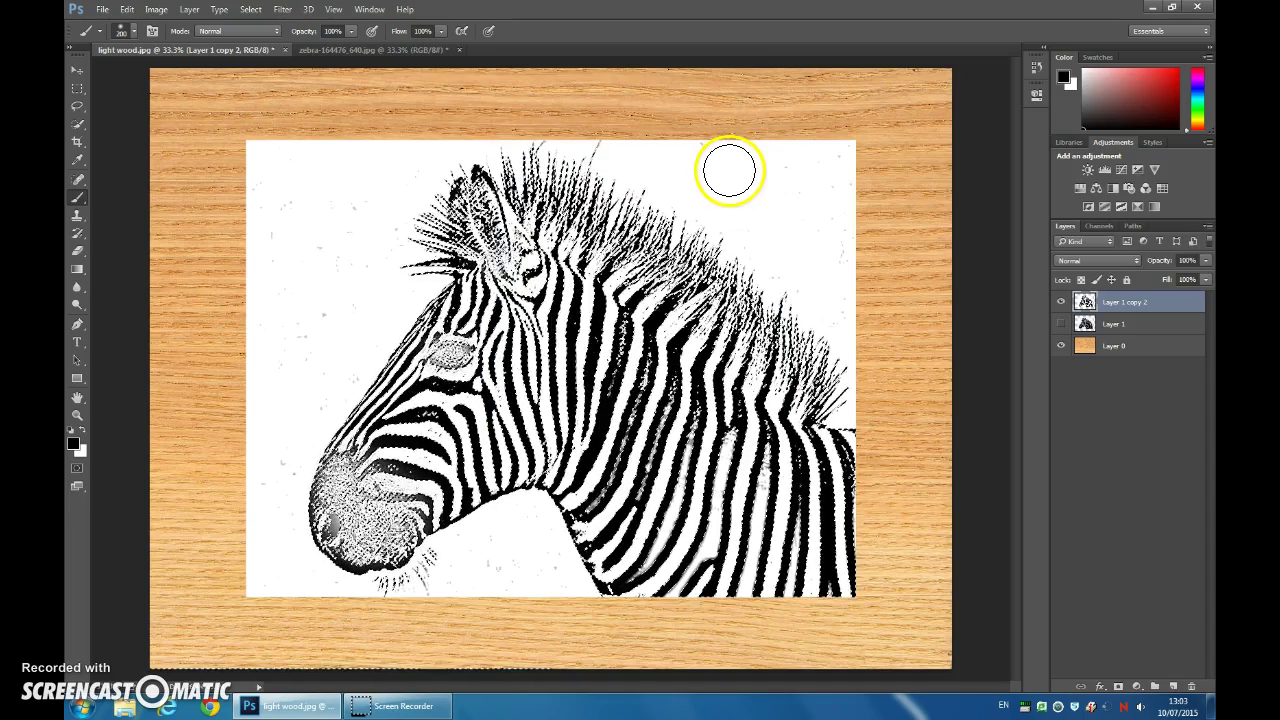
left_click(1061, 301)
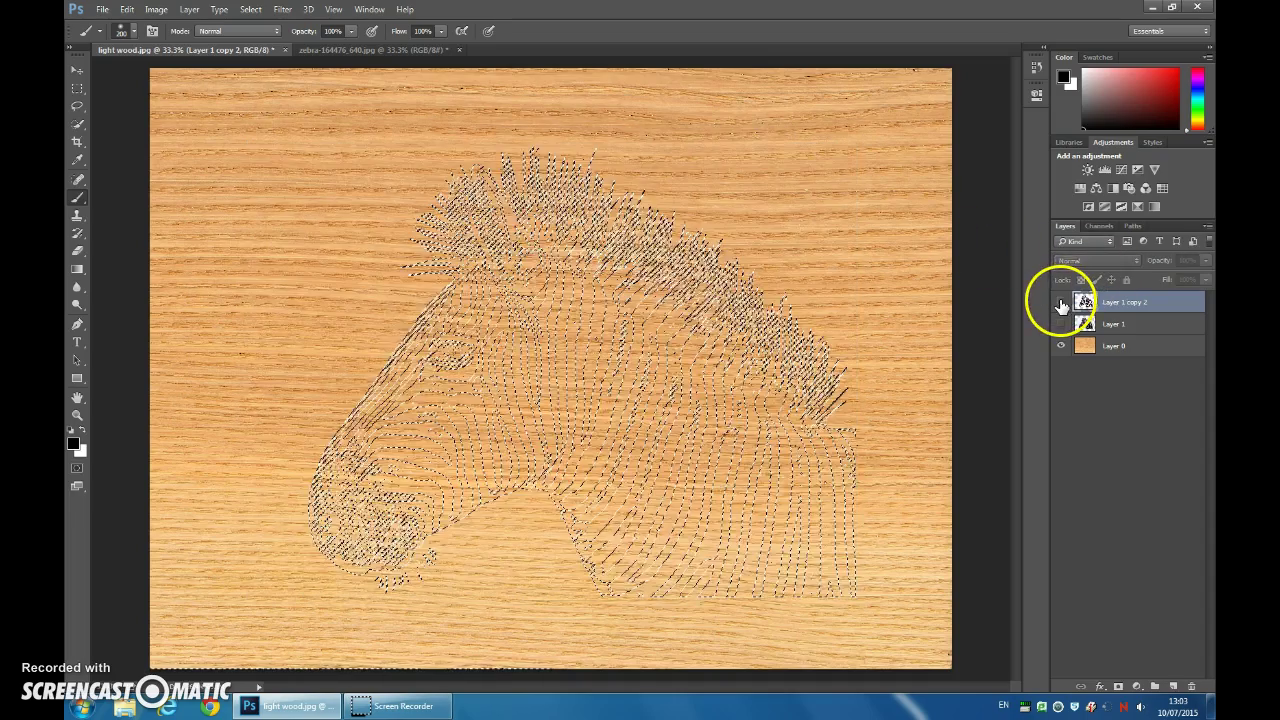
left_click(1174, 690)
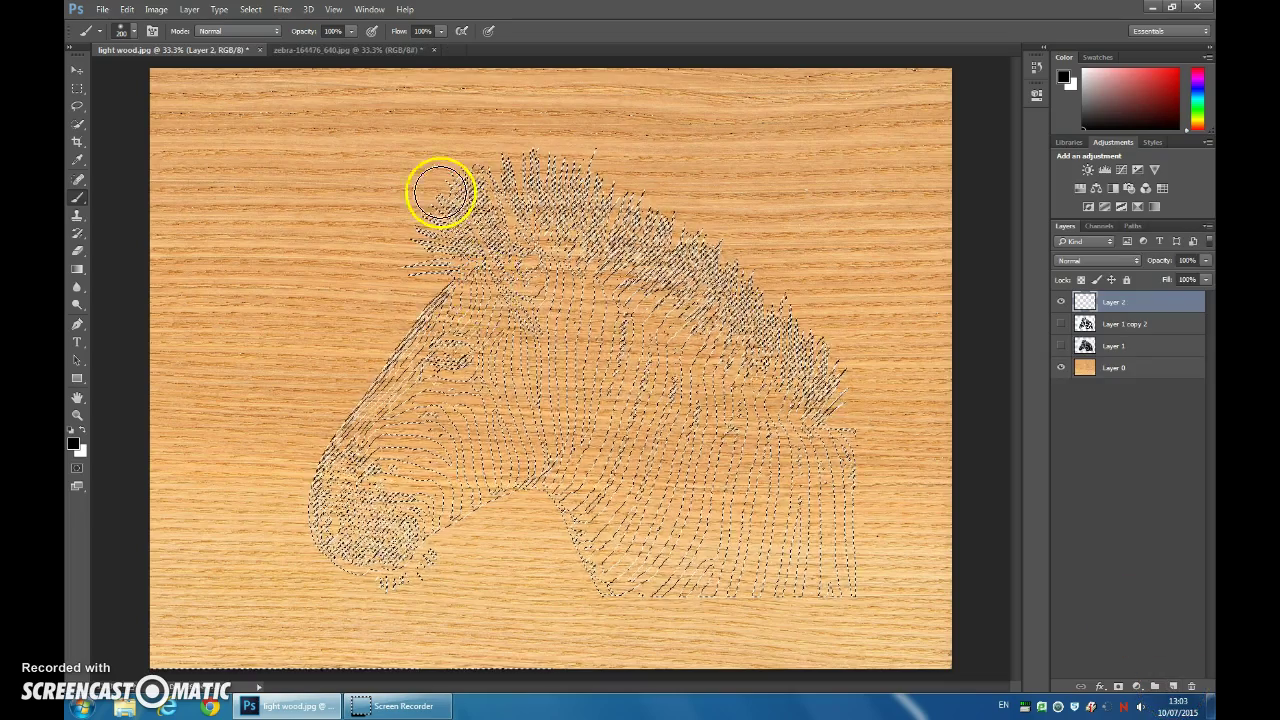
- Fill the shadow selection with Black on the new layer
left_click(127, 9)
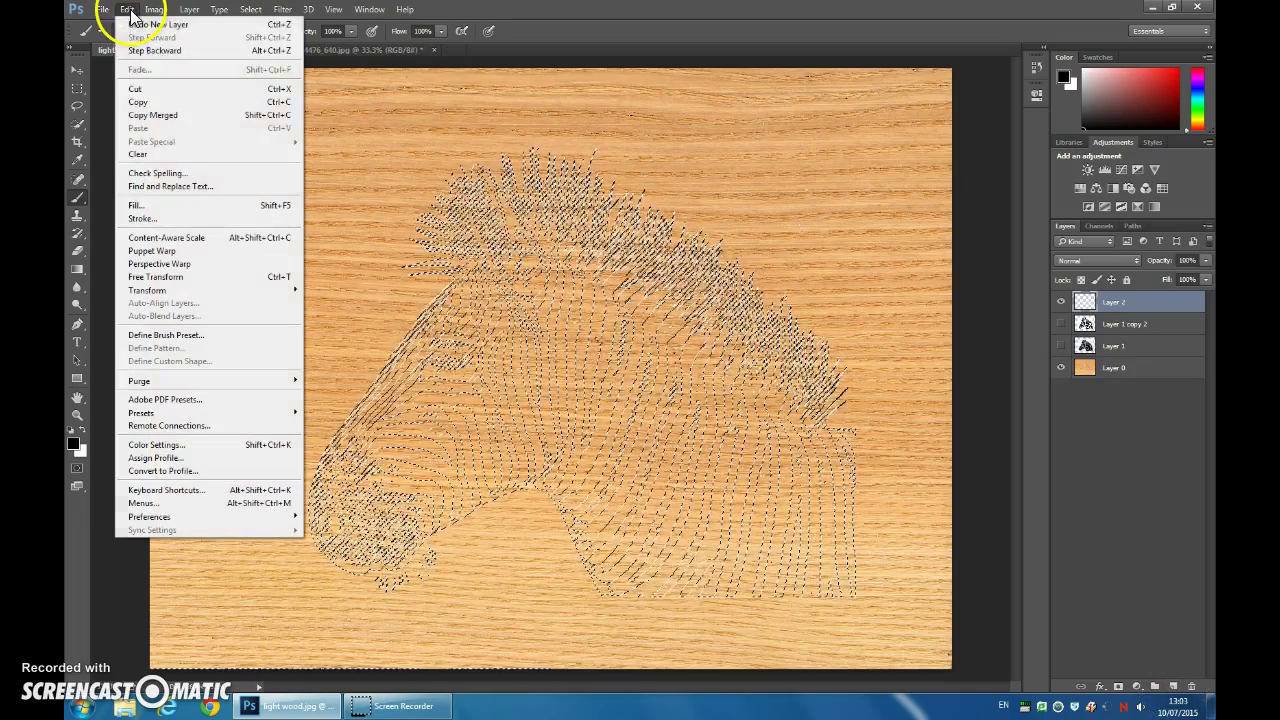
left_click(165, 204)
left_click(617, 205)
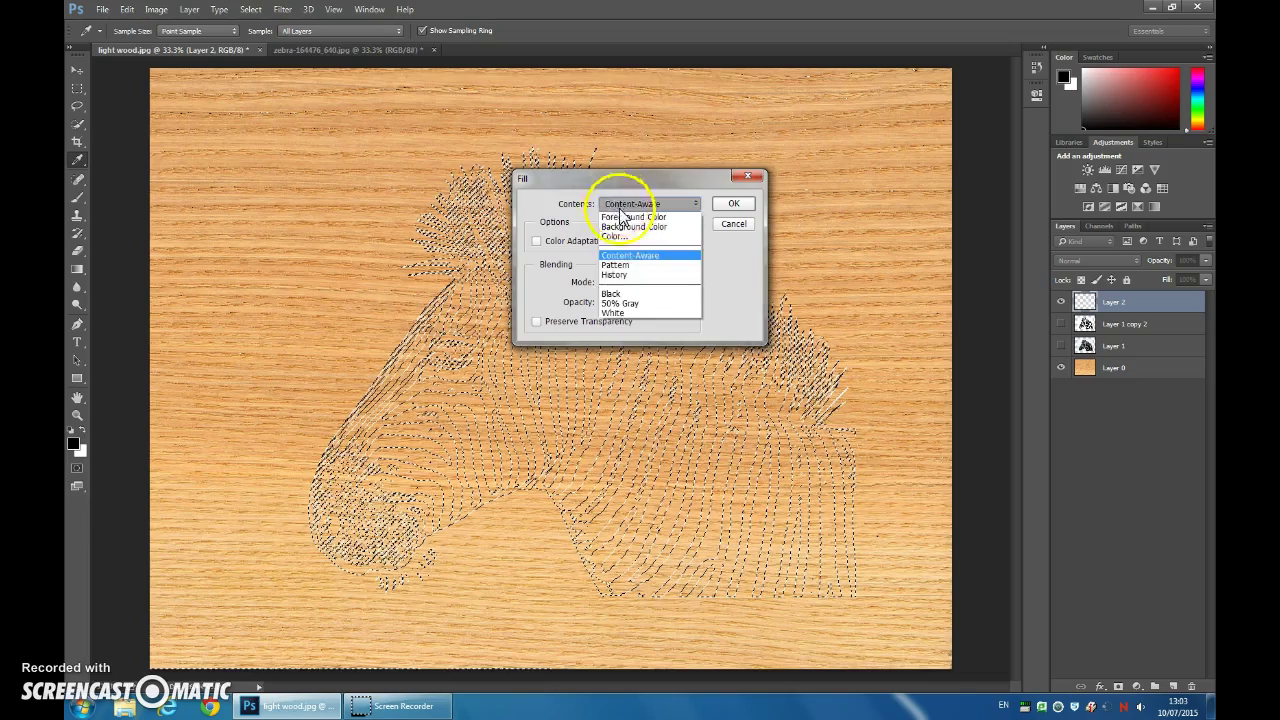
left_click(640, 298)
left_click(733, 204)
key("b")
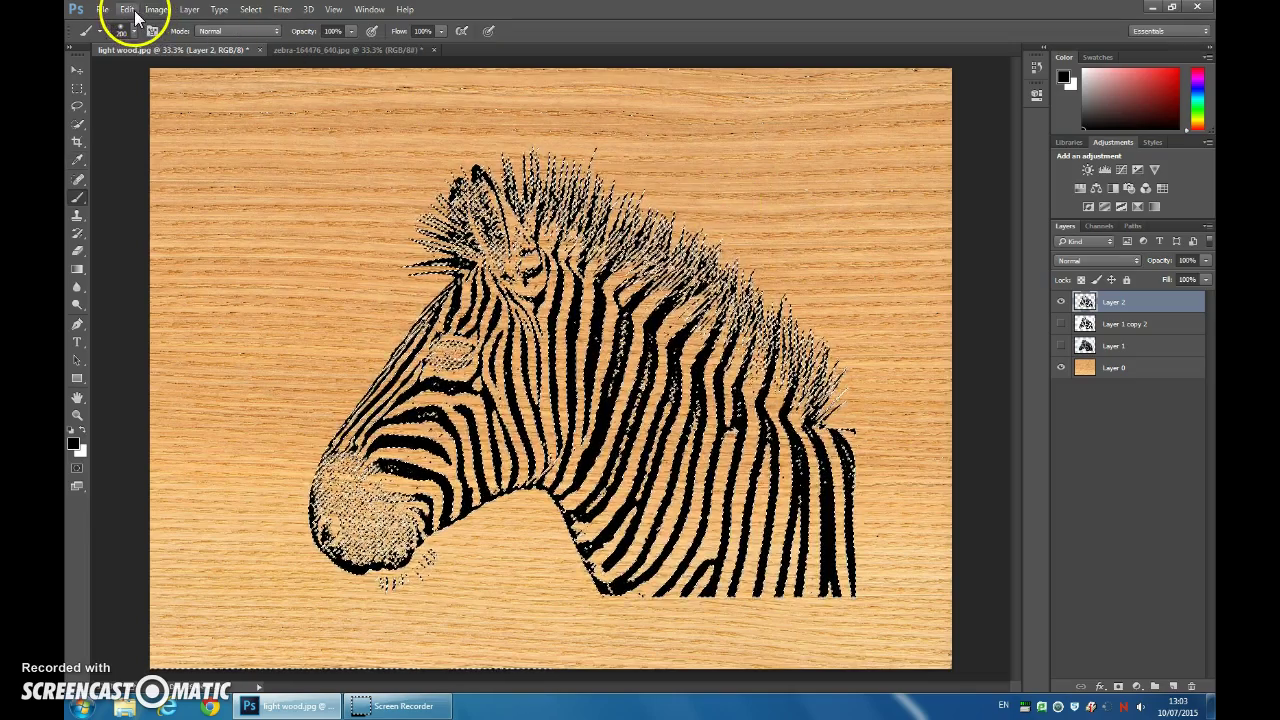
- Deselect the layers and clear the stripe selection
left_click(251, 10)
left_click(266, 95)
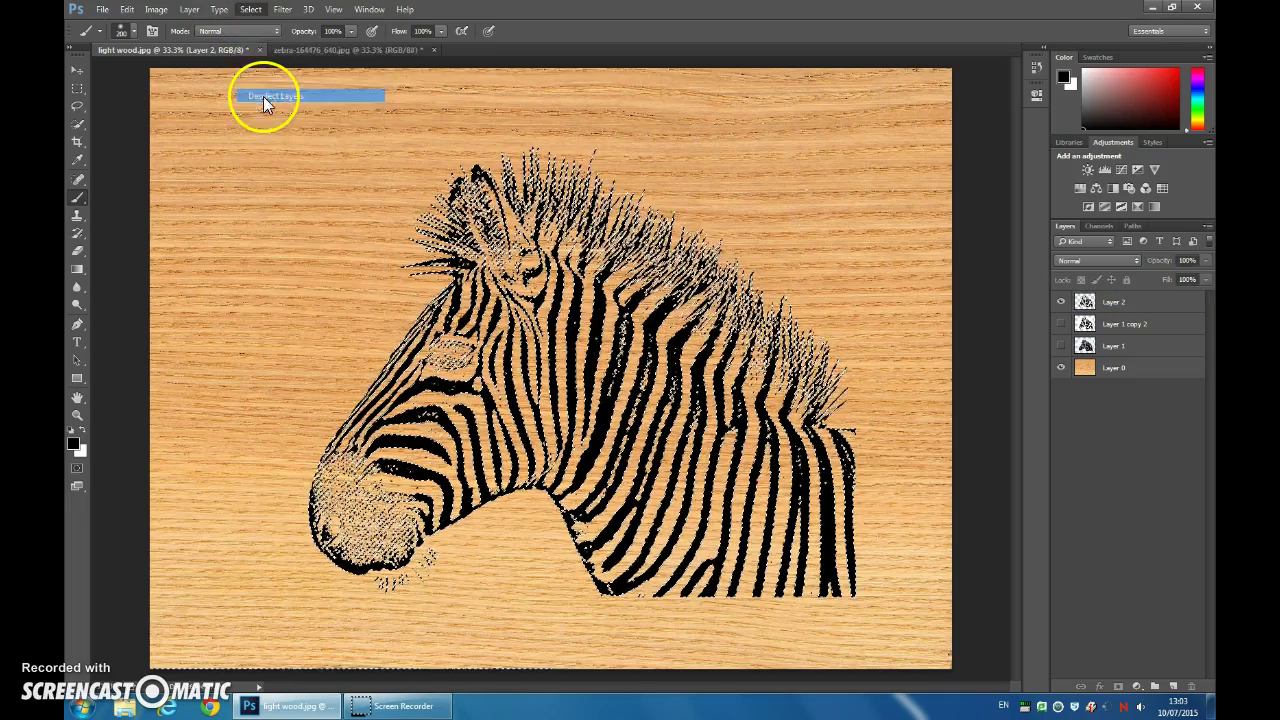
left_click(251, 12)
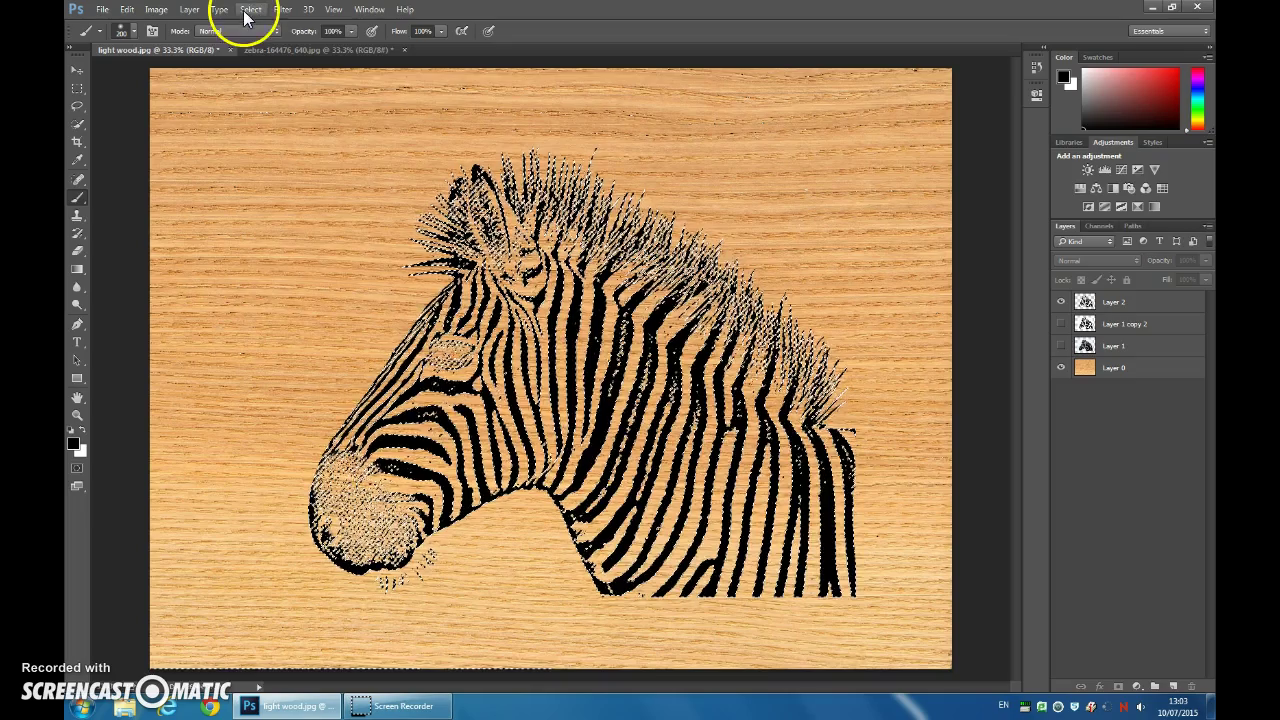
left_click(255, 37)
left_click(325, 77)
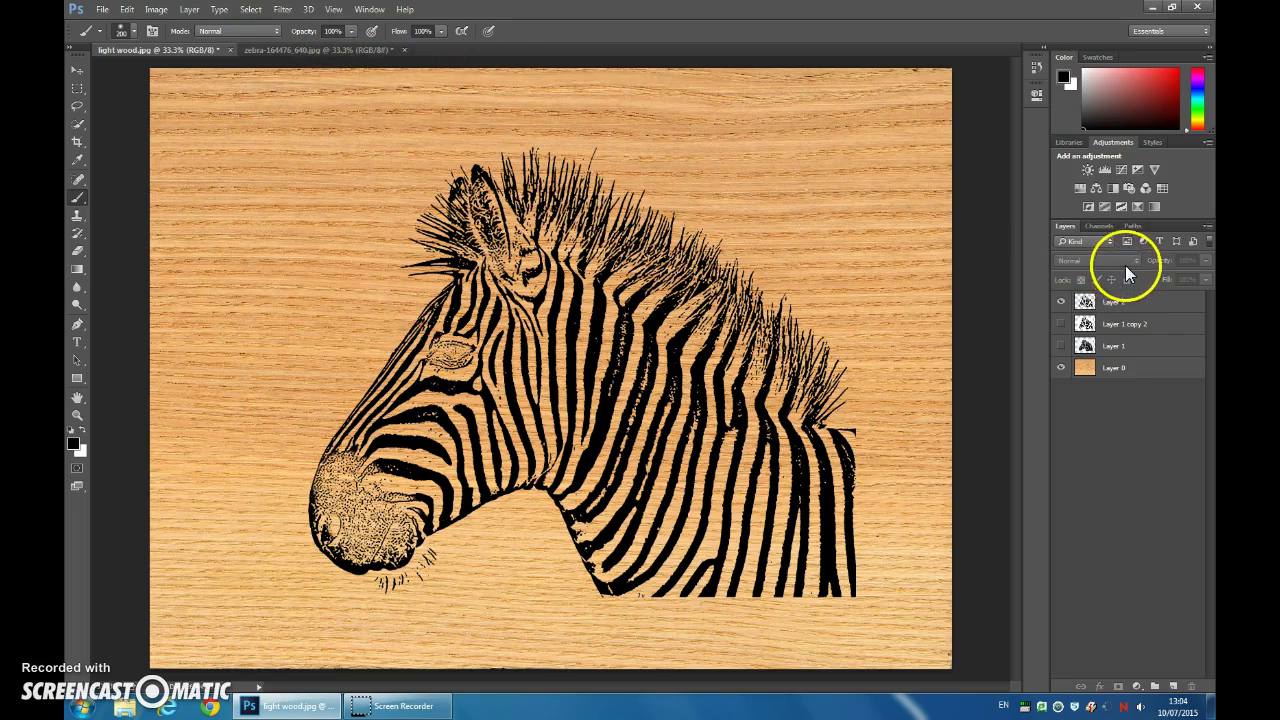
- Set Layer 2's blending mode to Soft Light
left_click(1145, 305)
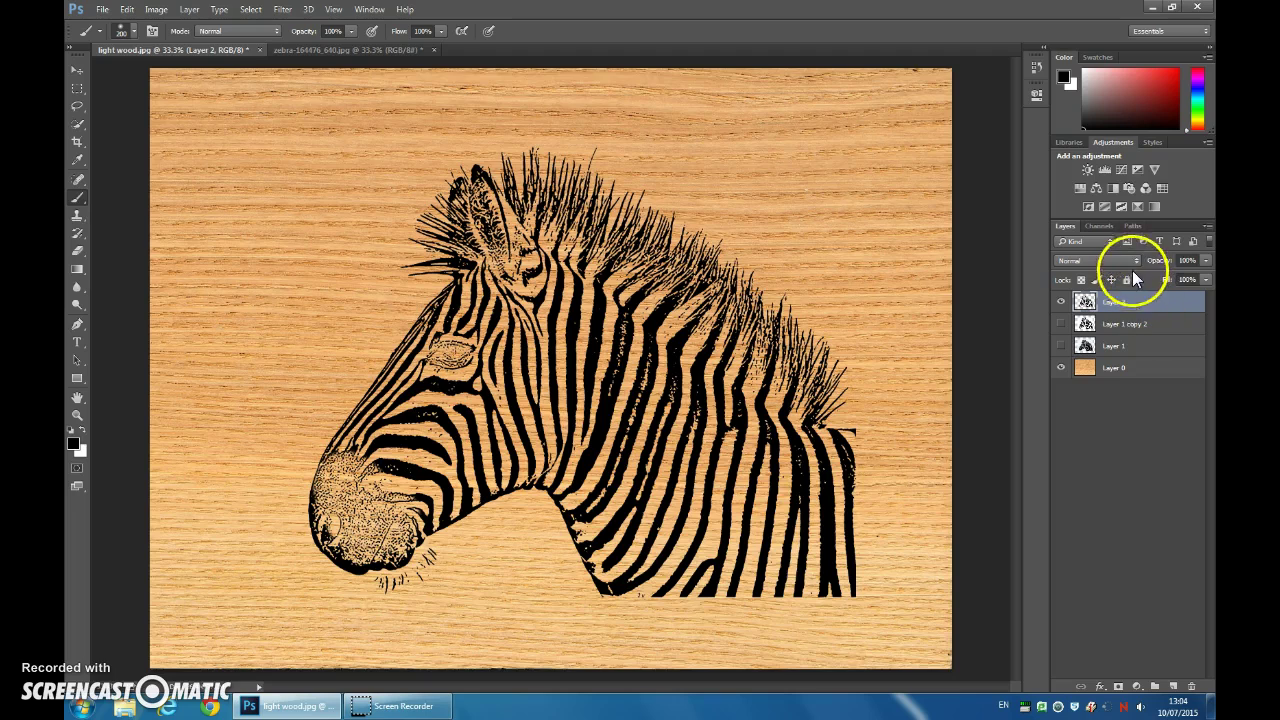
left_click(1130, 261)
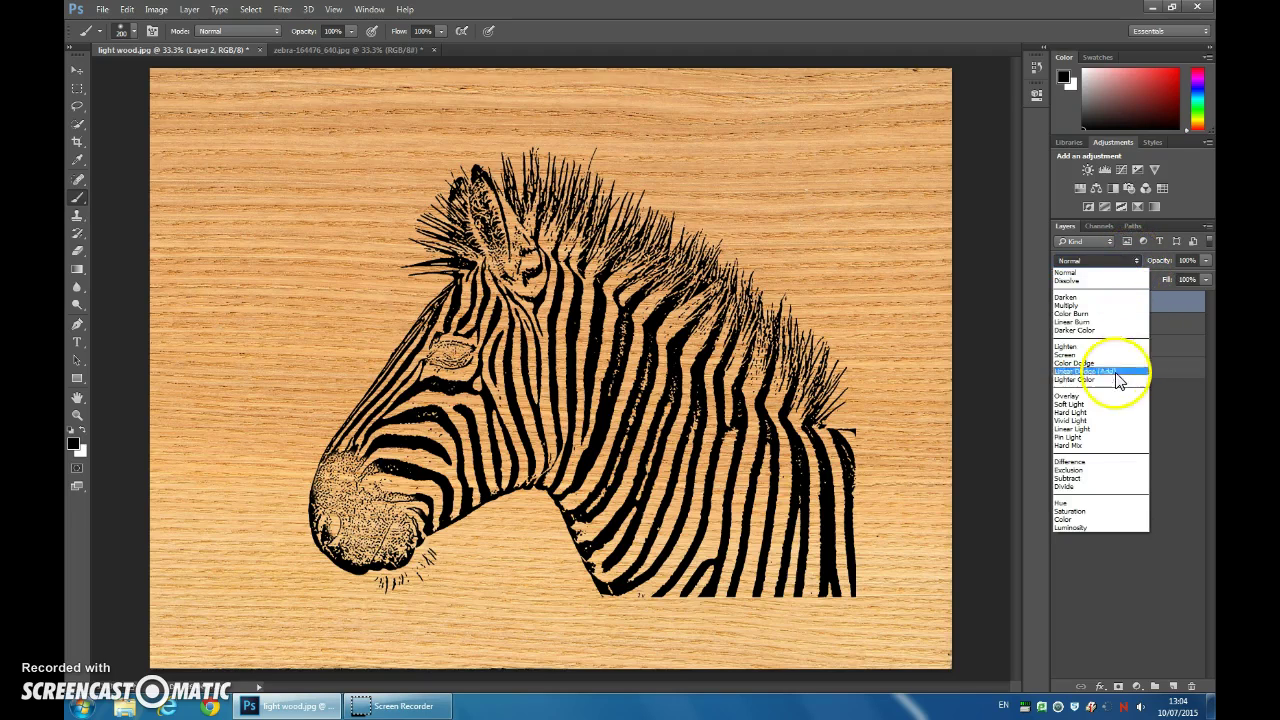
left_click(1112, 404)
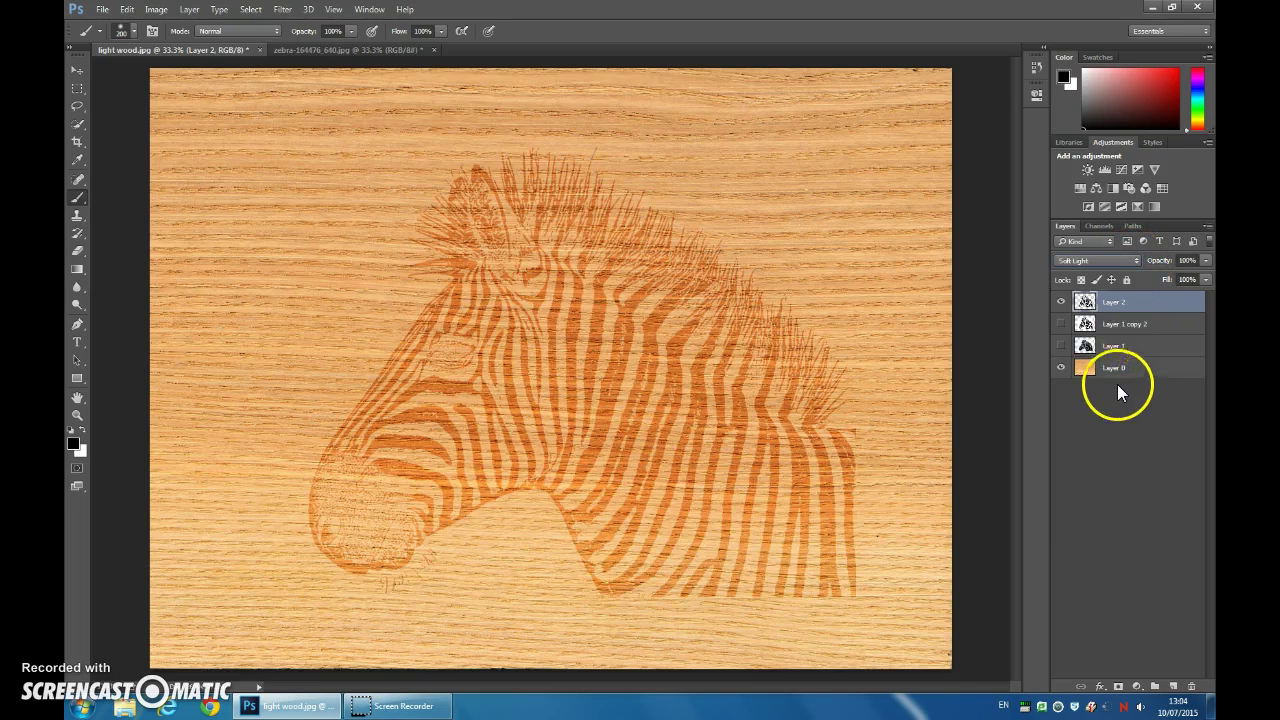
- Duplicate Layer 2 and lower the copy's opacity to 51%
left_click_drag(1161, 304, 1174, 686)
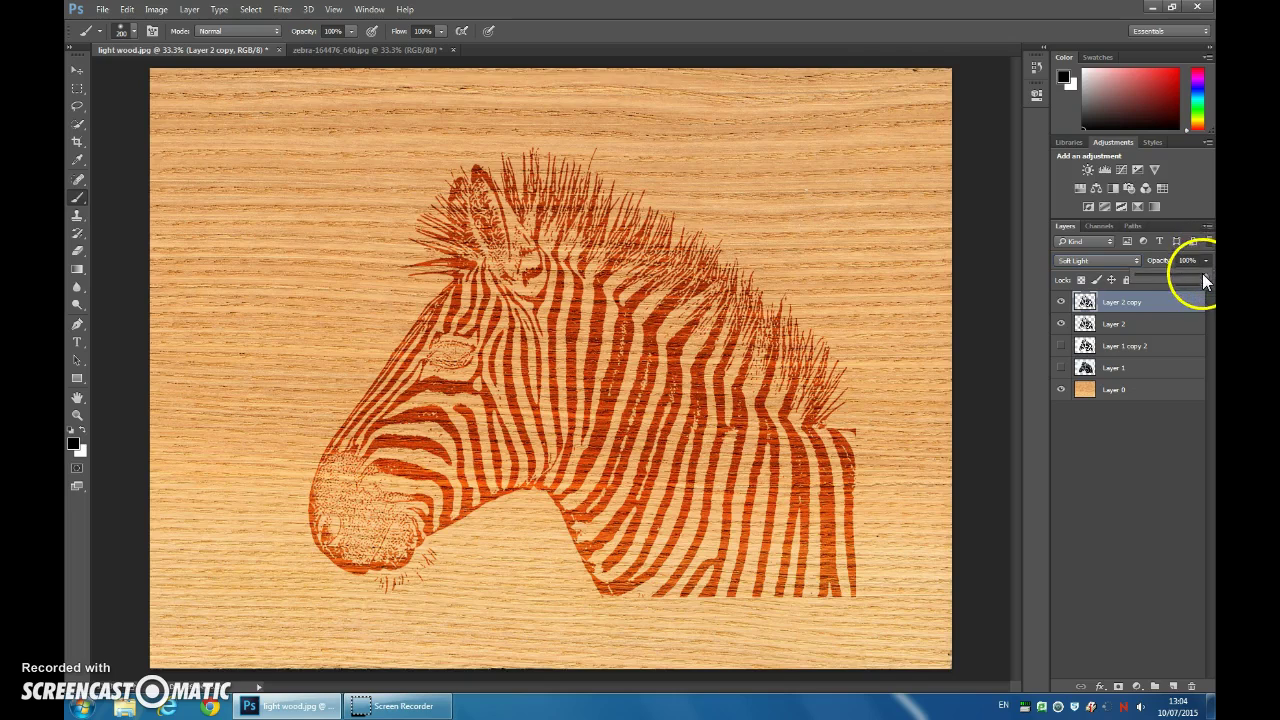
left_click_drag(1186, 278, 1183, 277)
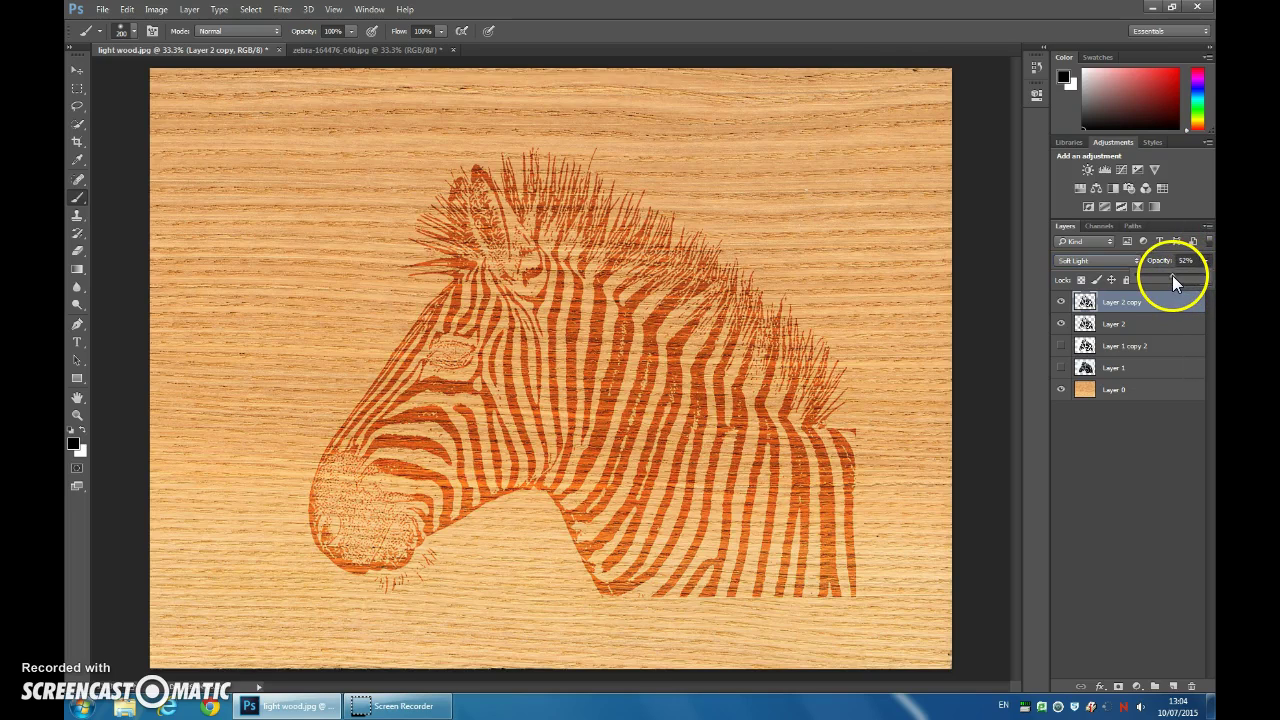
left_click(1171, 303)
left_click(1175, 324)
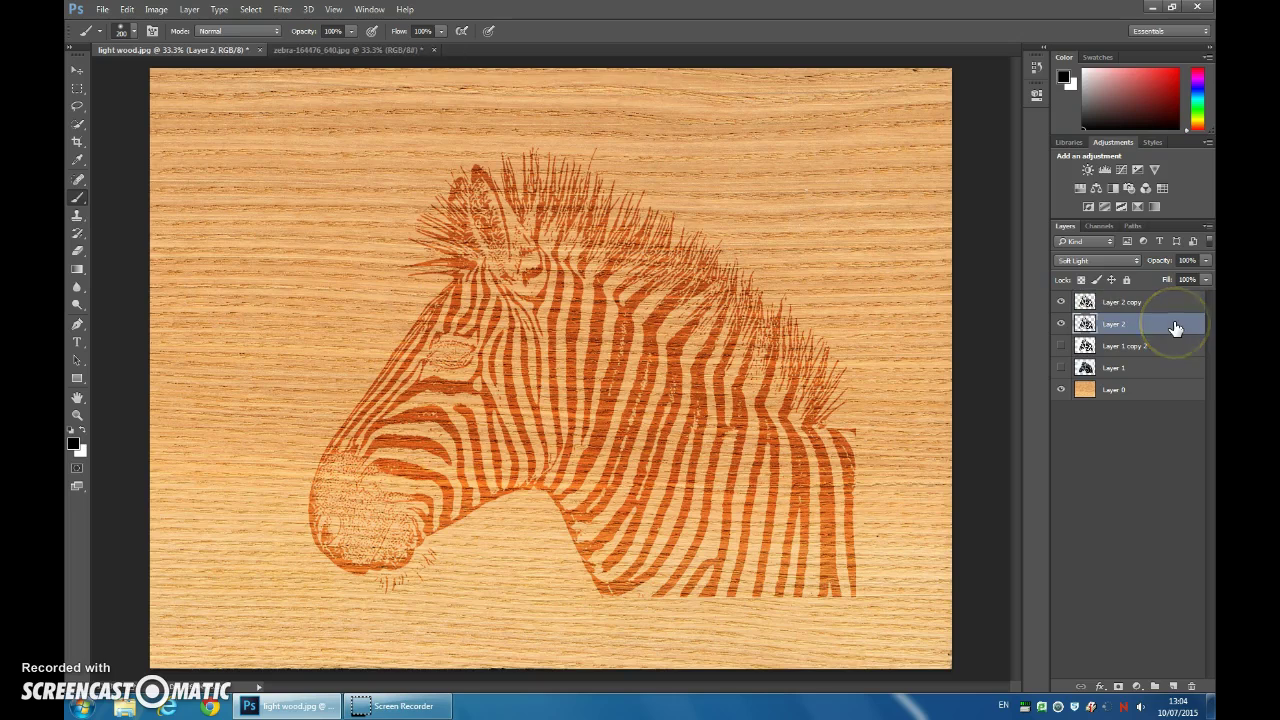
- Add a downward Inner Bevel Bevel & Emboss to Layer 2 with reduced depth
double_click(1174, 322)
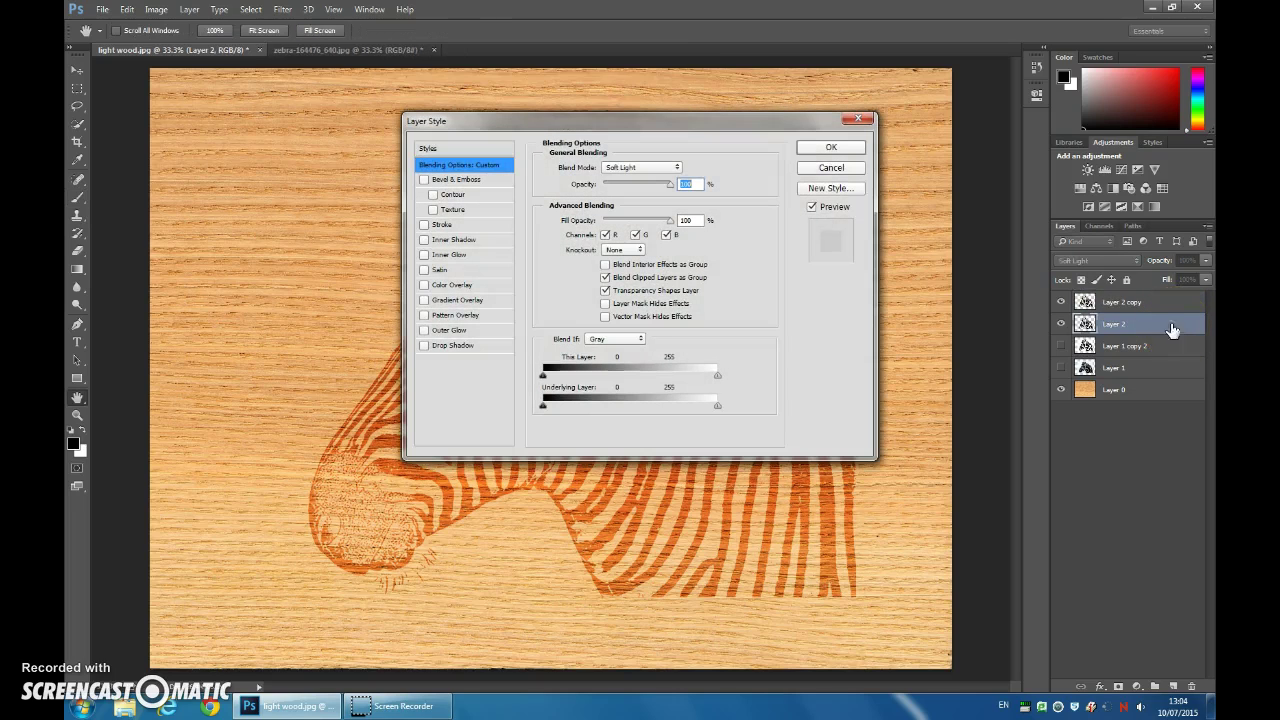
left_click_drag(689, 125, 733, 145)
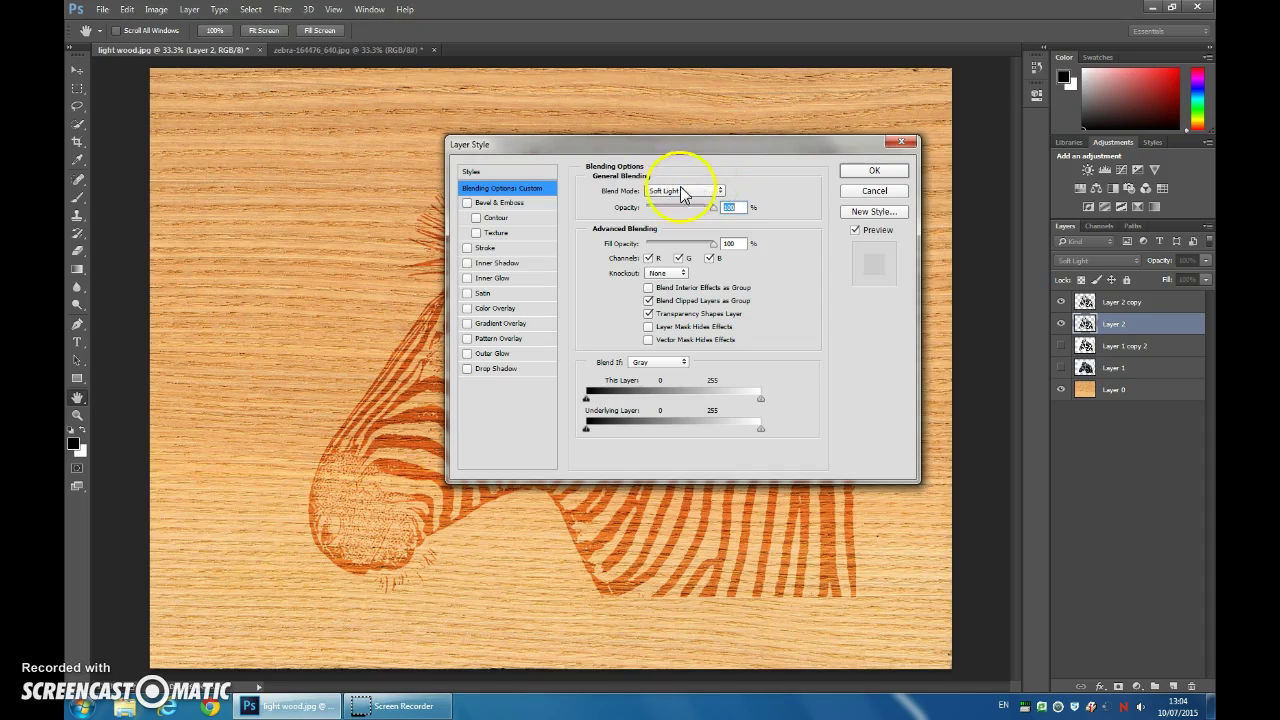
left_click(512, 203)
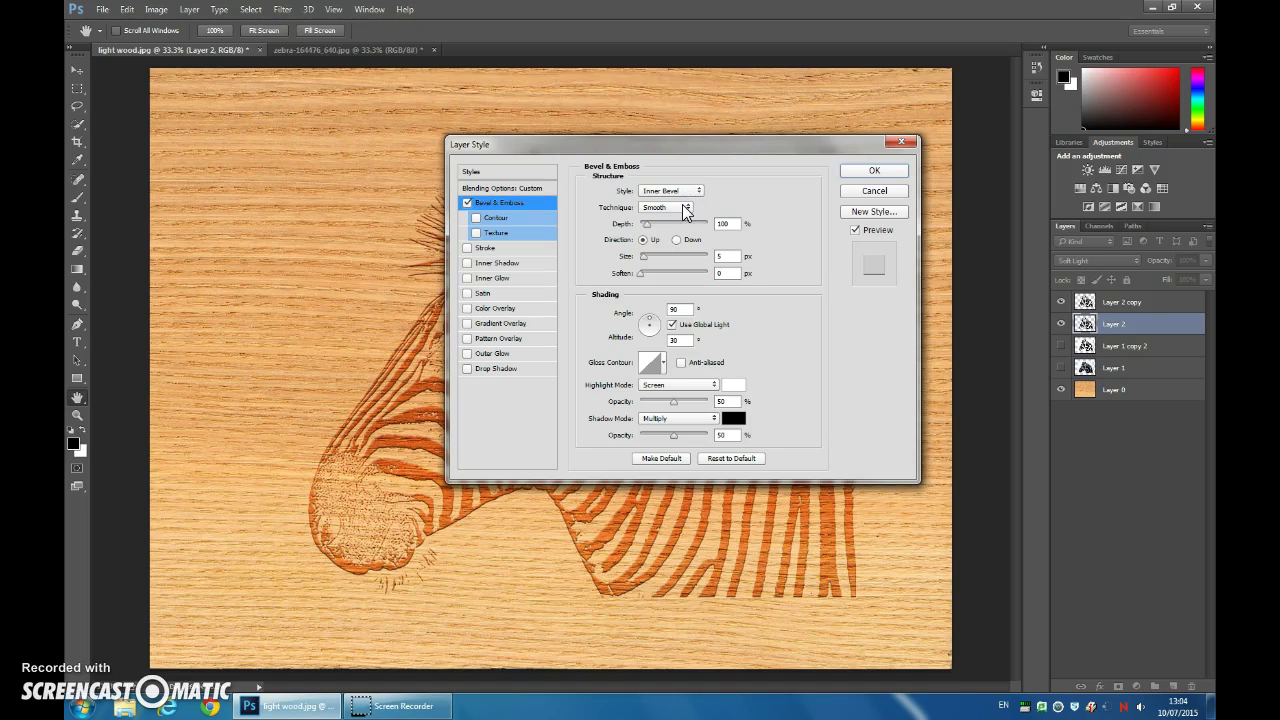
left_click_drag(662, 146, 837, 231)
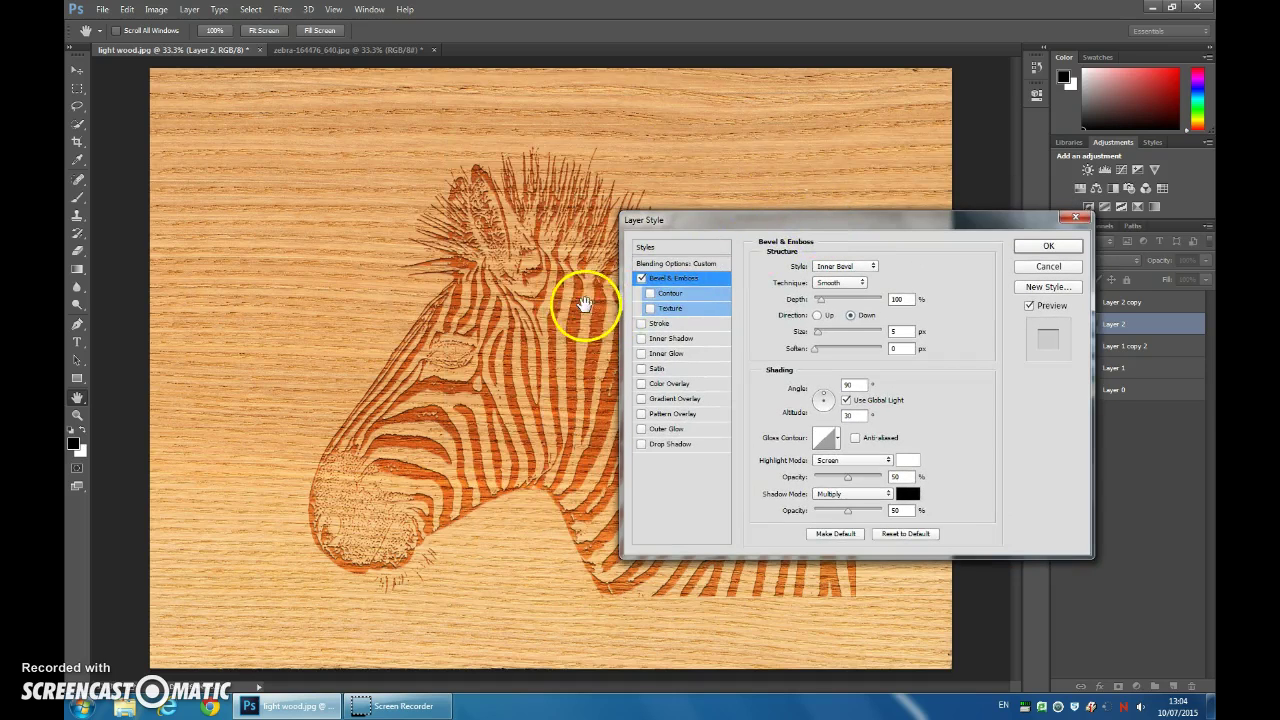
left_click(822, 300)
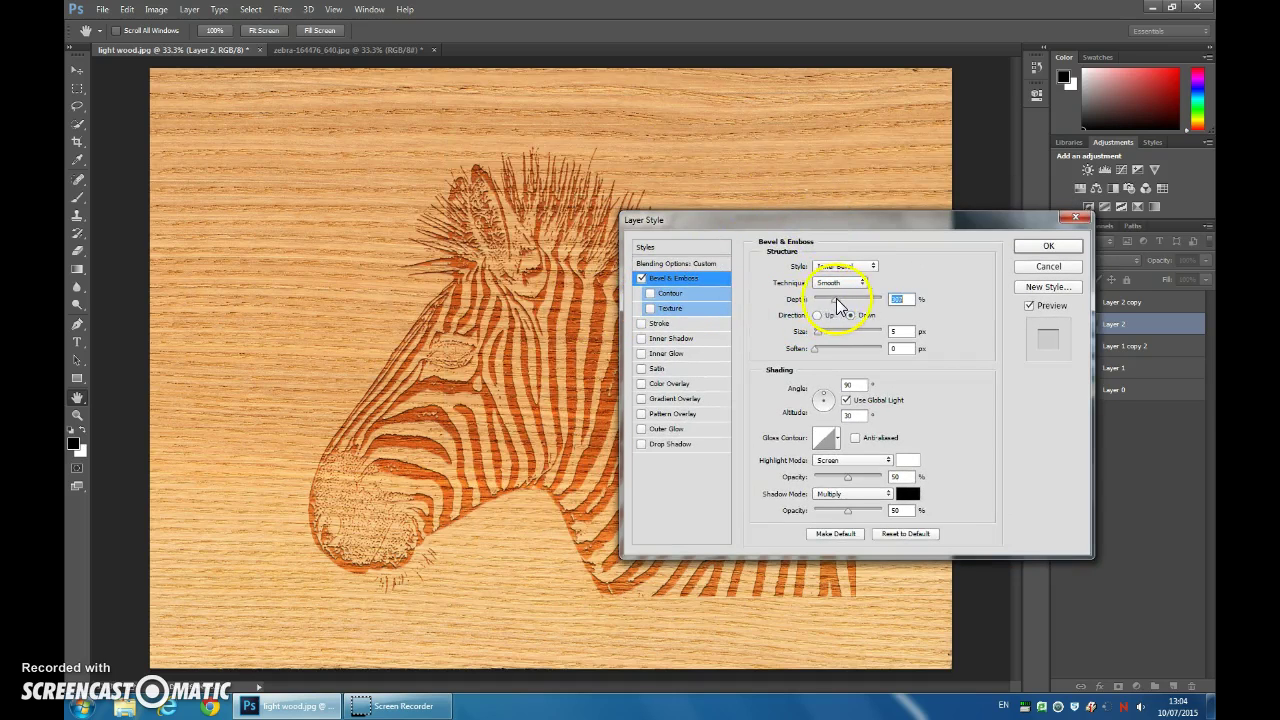
left_click_drag(852, 298, 847, 300)
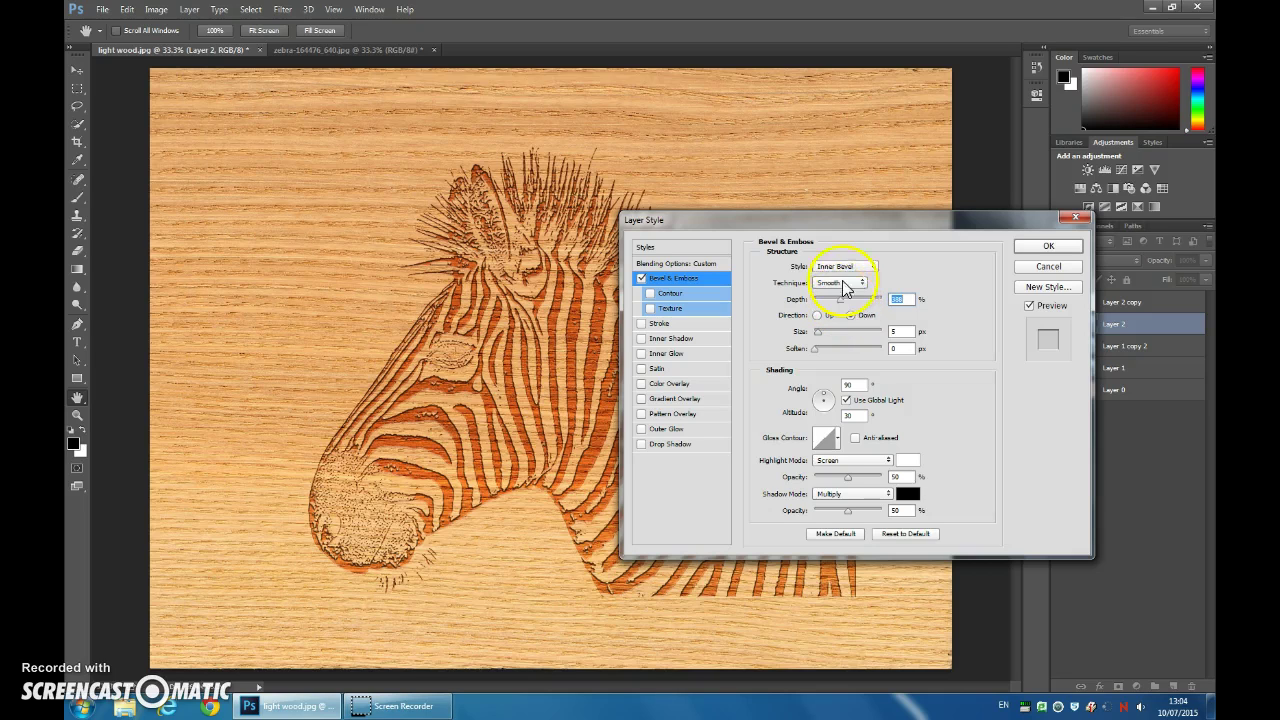
left_click_drag(828, 214, 890, 216)
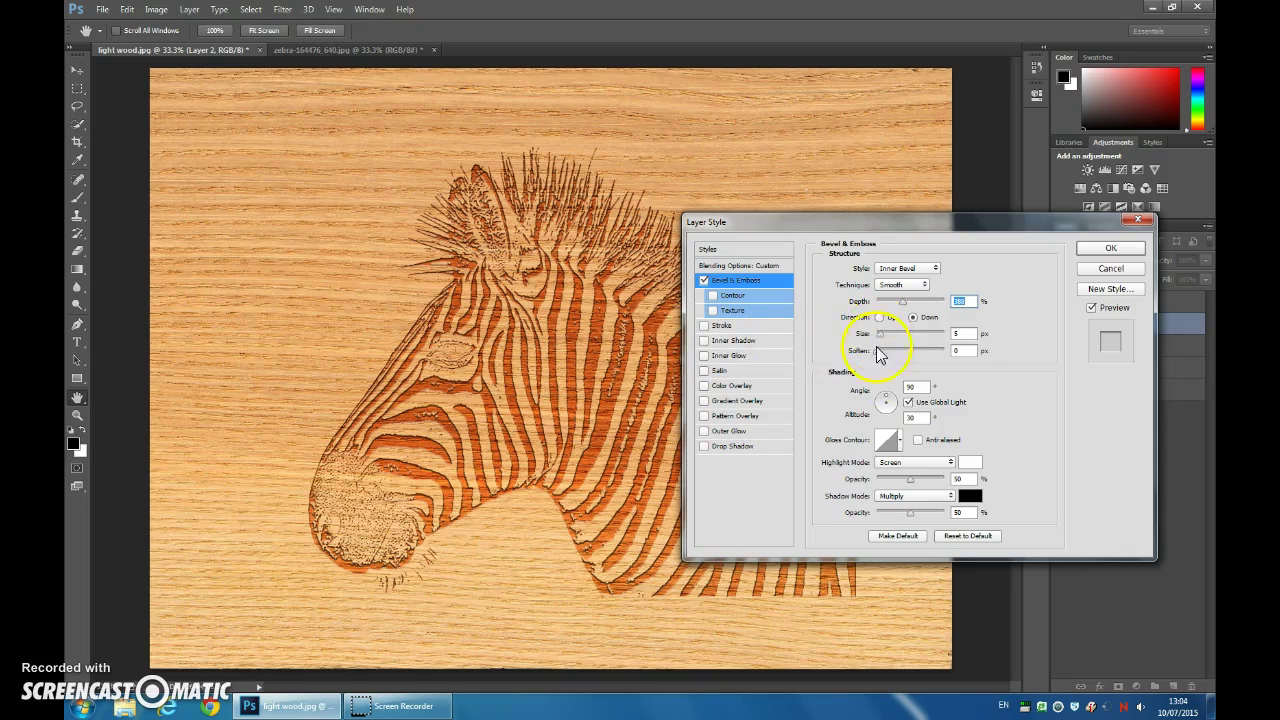
- Set bevel highlights to Linear Dodge (Add) at 30% and shadows to Linear Burn at lower opacity, then apply
left_click(910, 462)
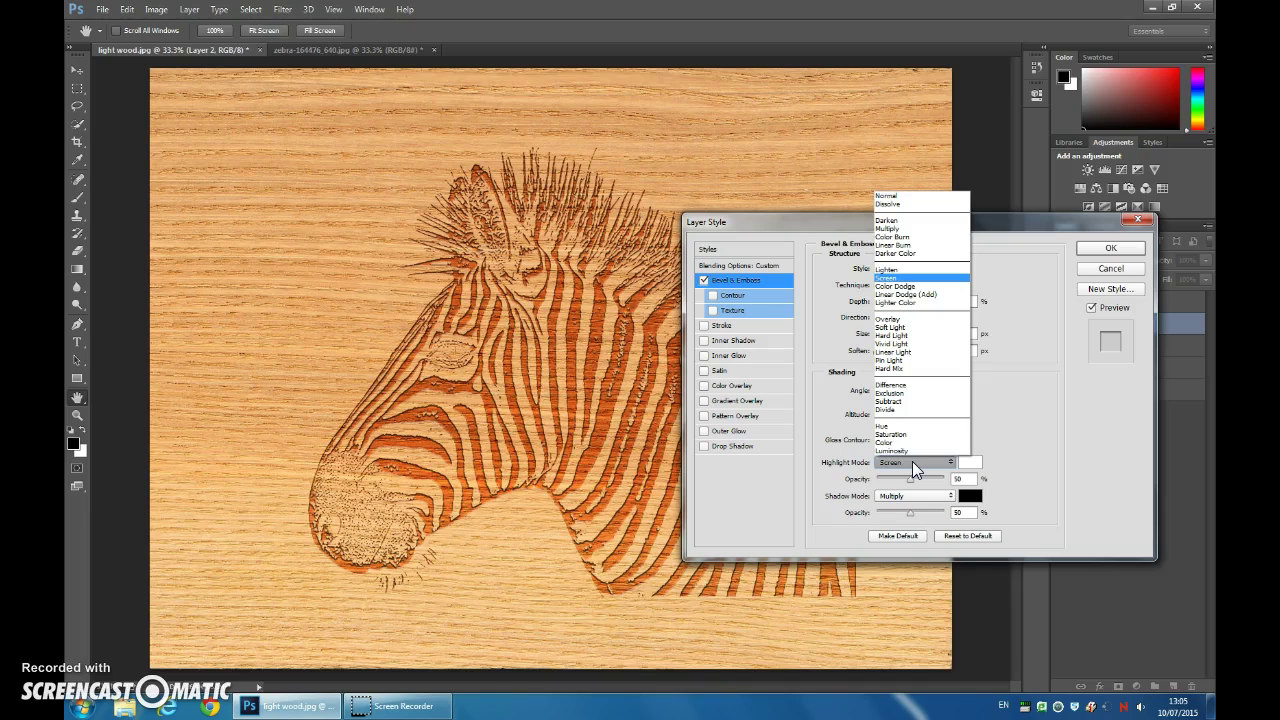
left_click_drag(912, 465, 914, 297)
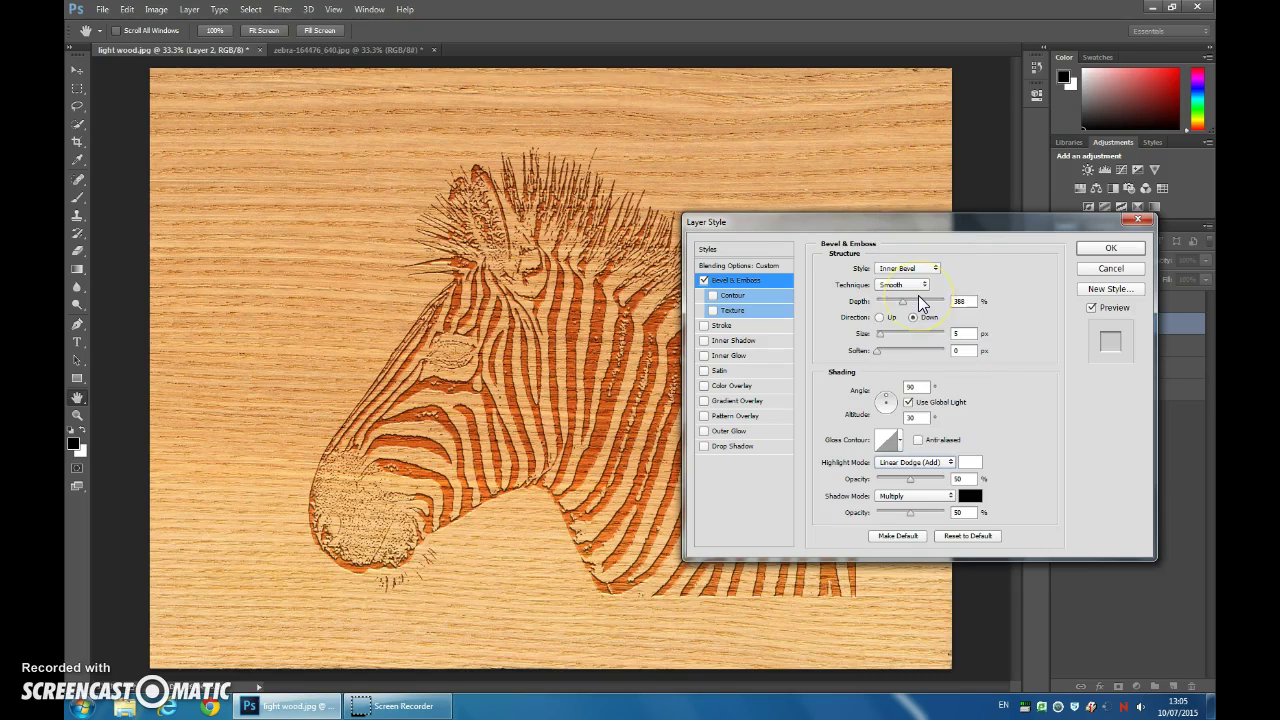
left_click(918, 496)
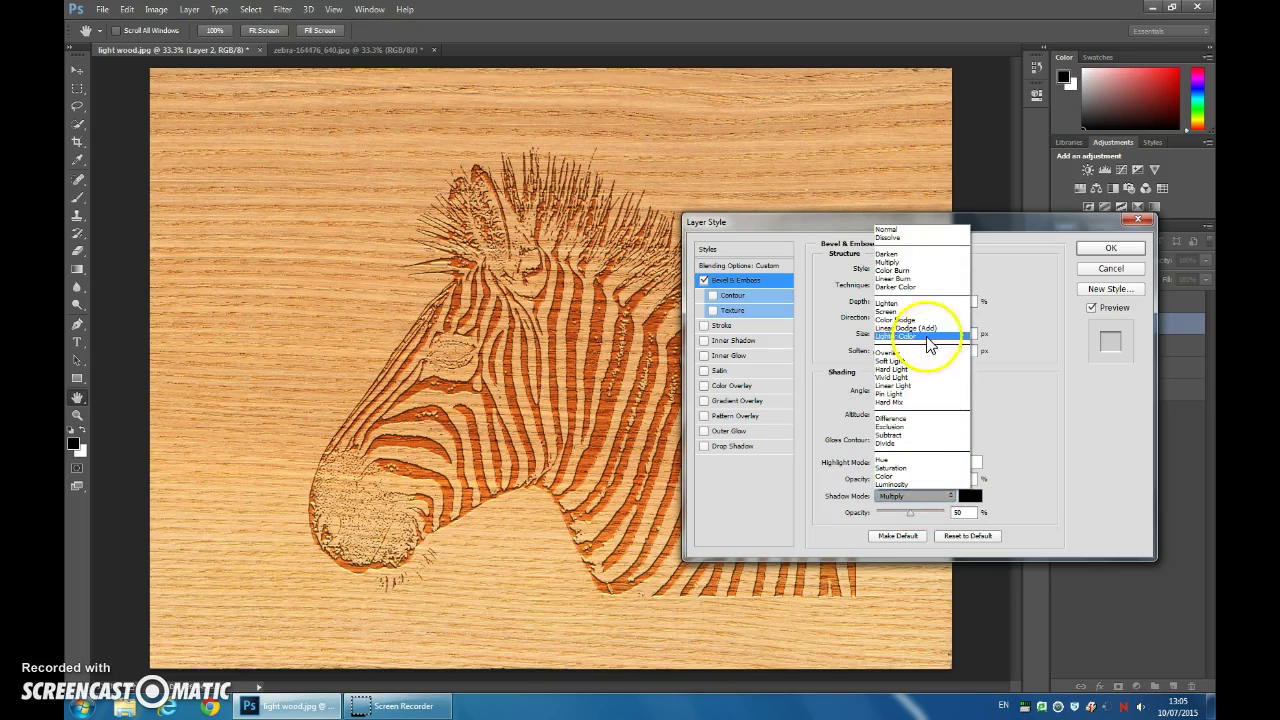
left_click(924, 279)
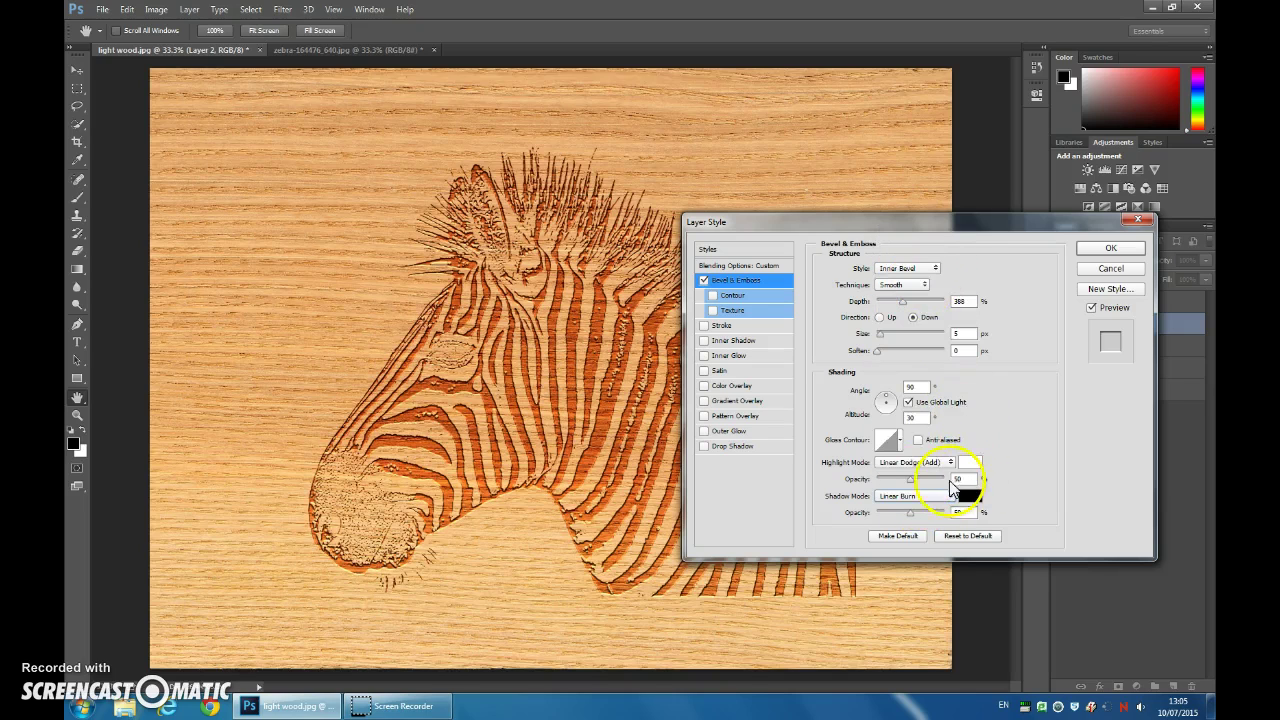
left_click_drag(909, 477, 896, 481)
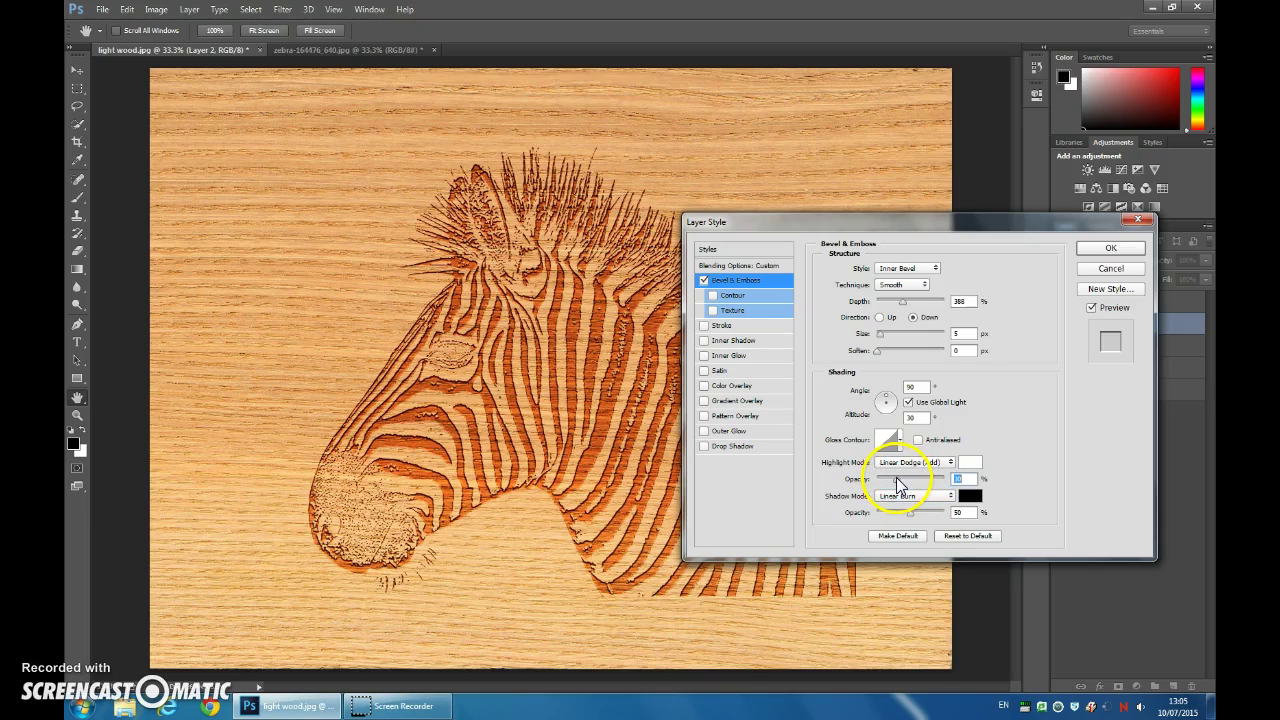
left_click_drag(909, 512, 897, 516)
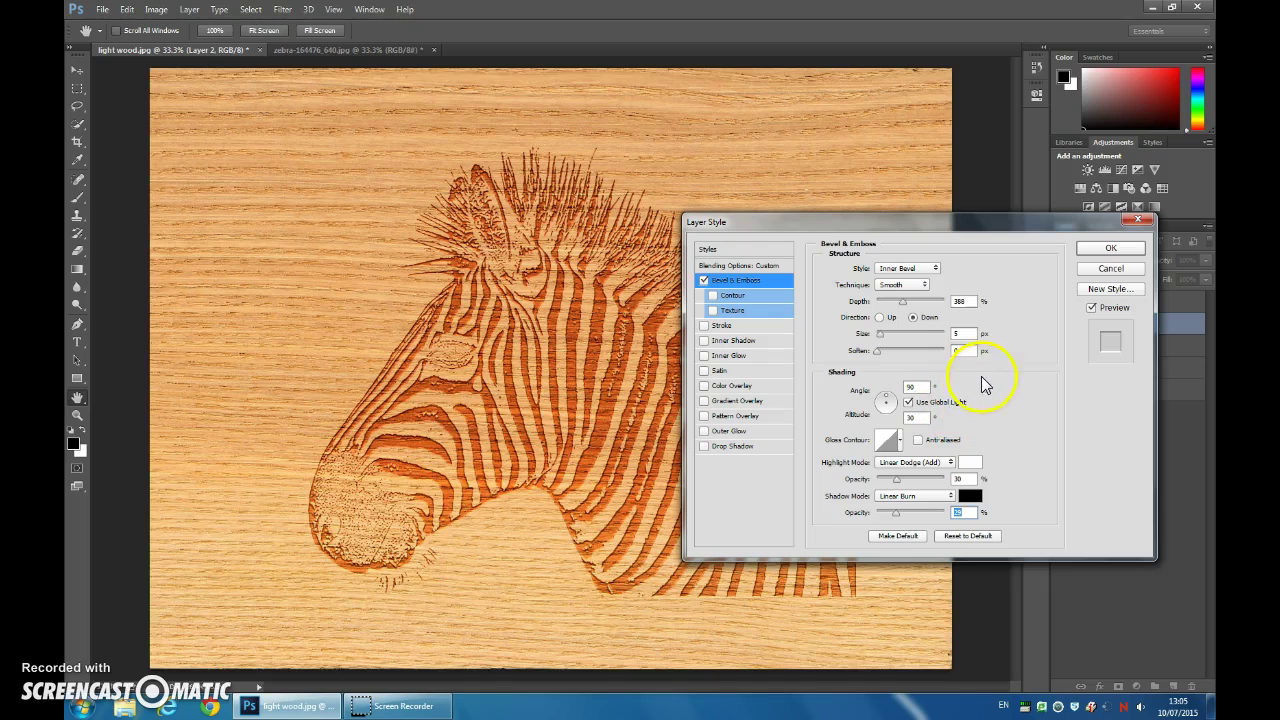
left_click(1119, 245)
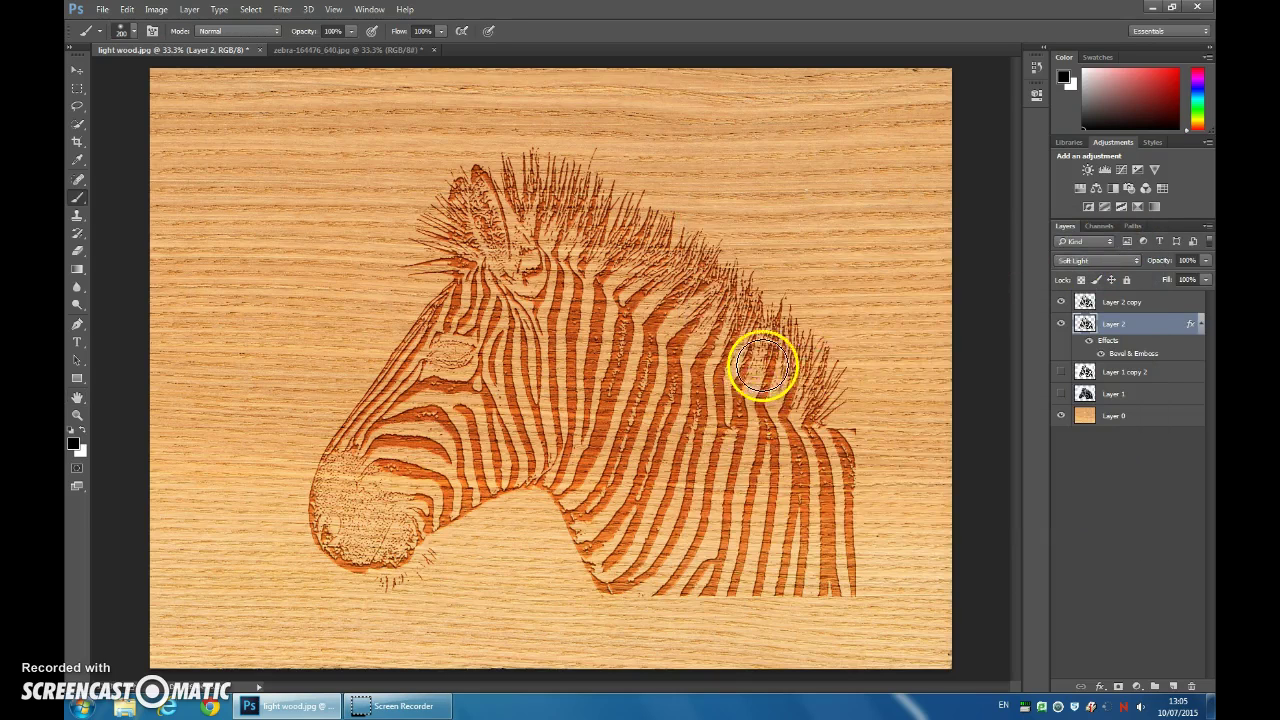
- Lower Layer 2 copy's opacity slightly and set Layer 2's opacity to 70%
left_click(1163, 305)
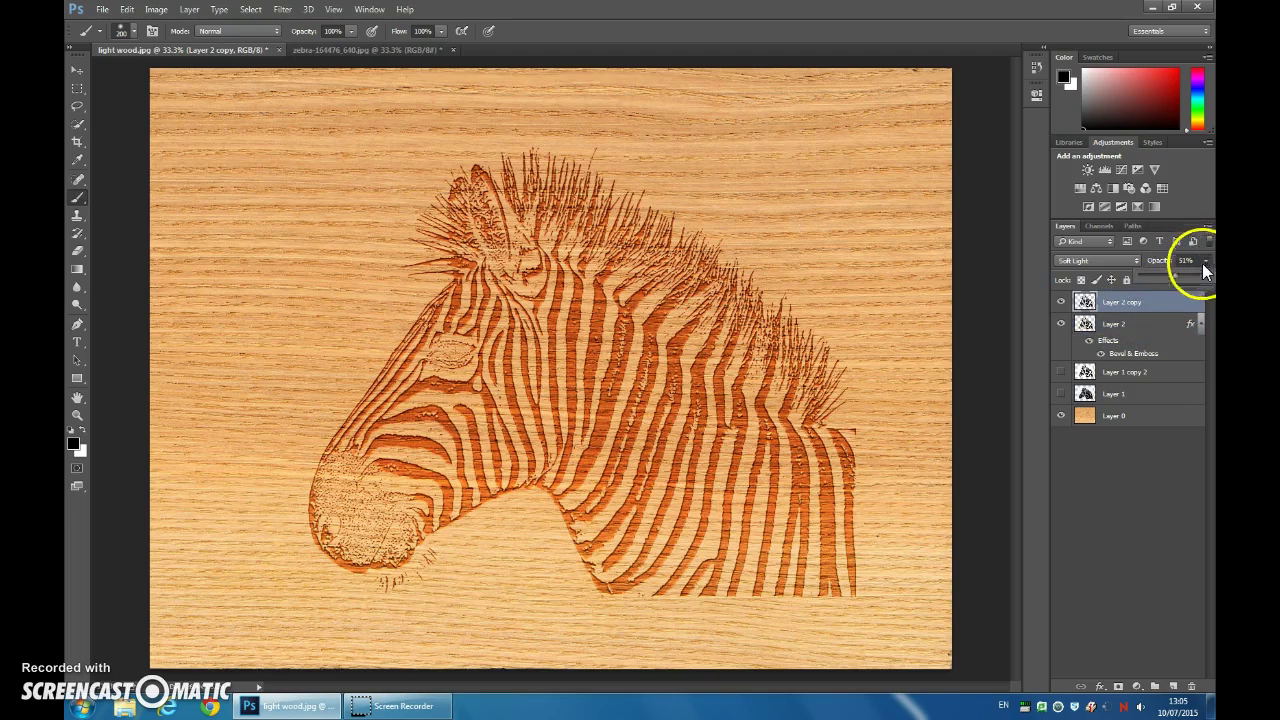
left_click_drag(1164, 275, 1162, 275)
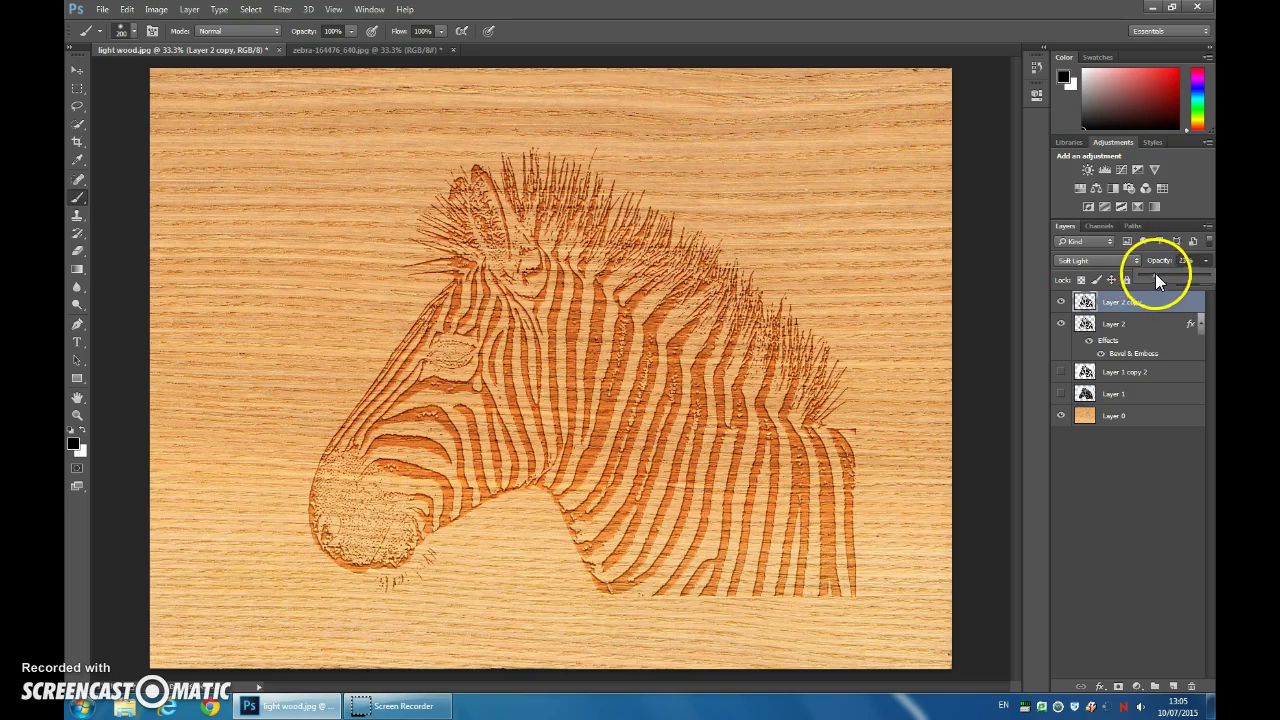
left_click(1143, 323)
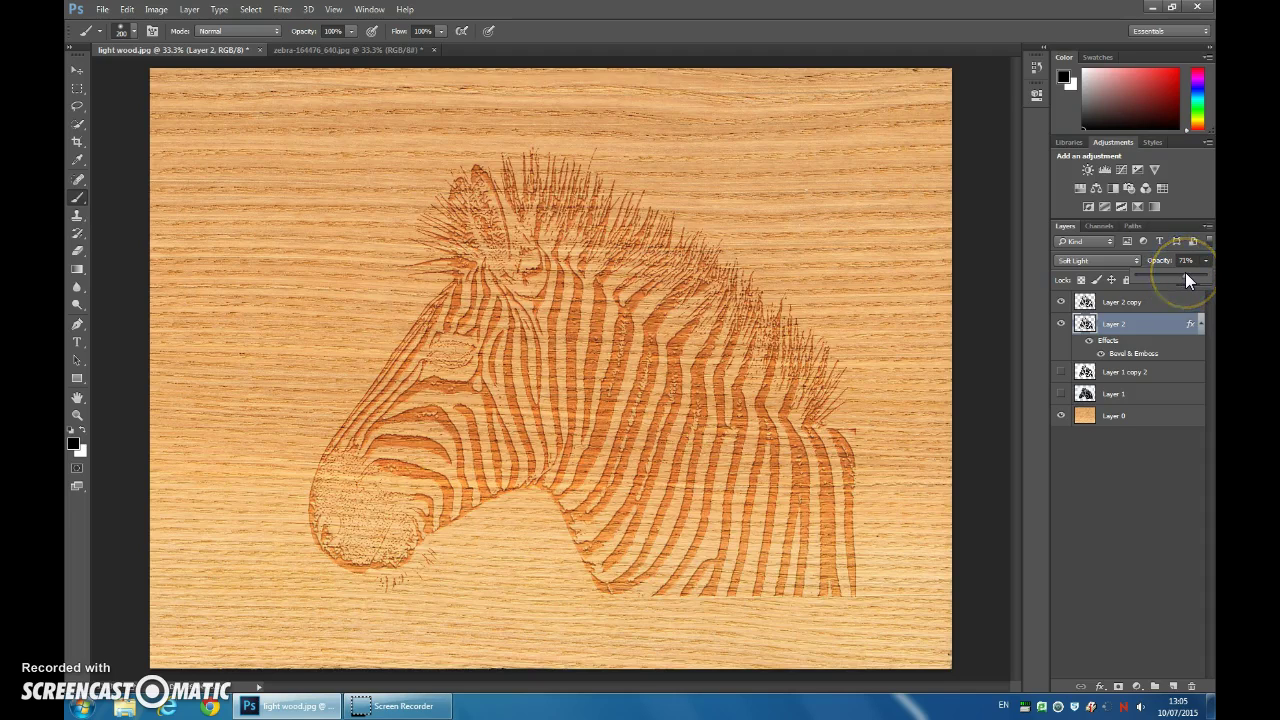
left_click(1163, 287)
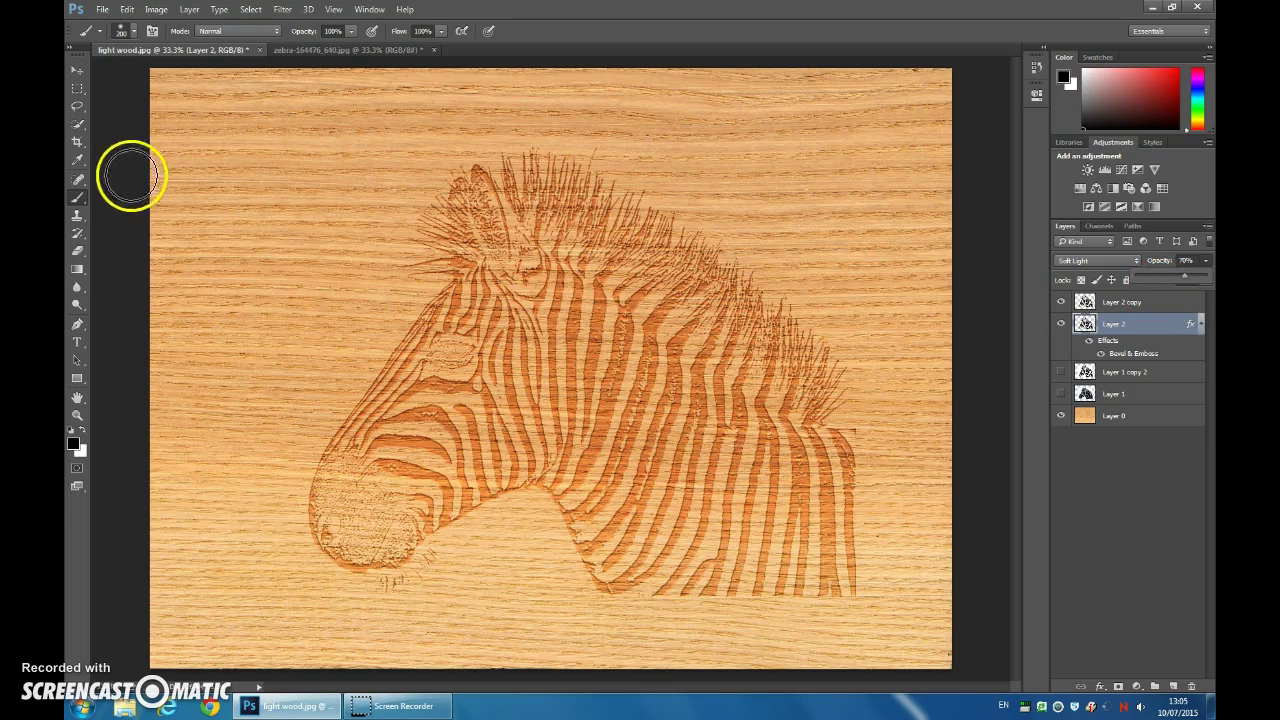
- Crop the canvas inward from the top-left and bottom-right corners, trimming the board edges around the zebra
left_click(78, 141)
left_click_drag(151, 70, 203, 94)
left_click_drag(891, 640, 855, 605)
left_click(766, 394)
left_click(766, 394)
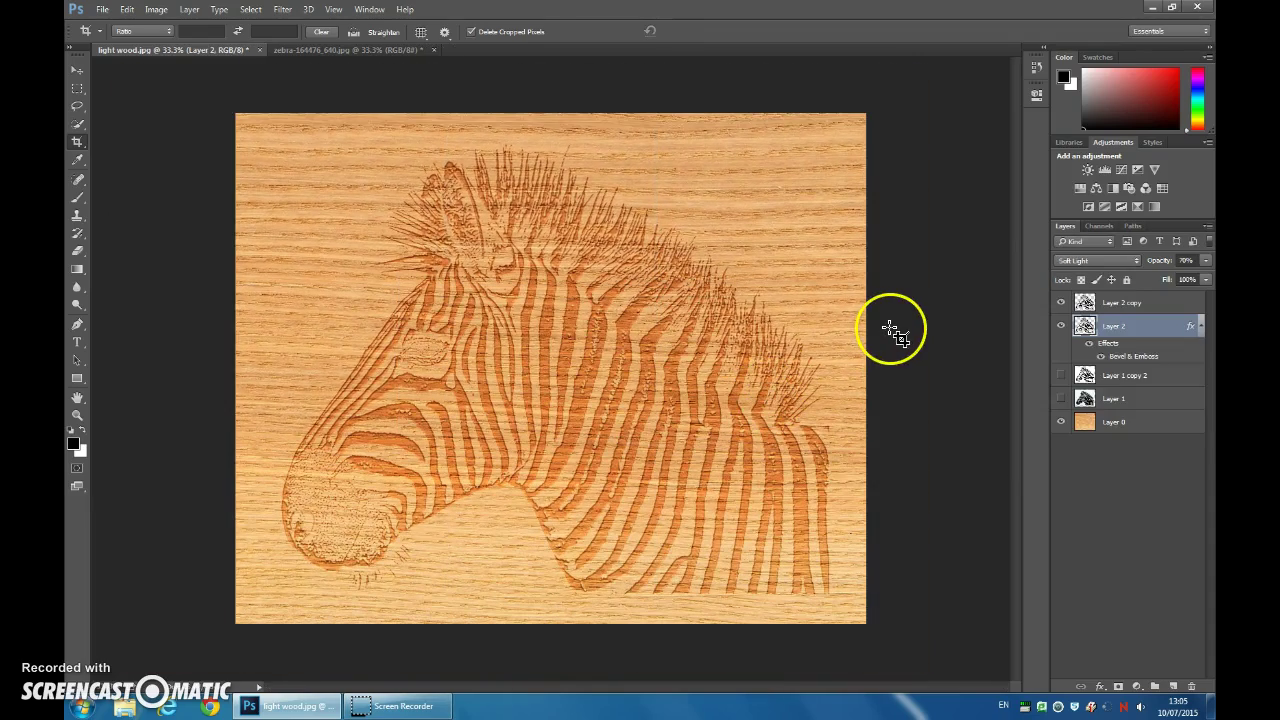